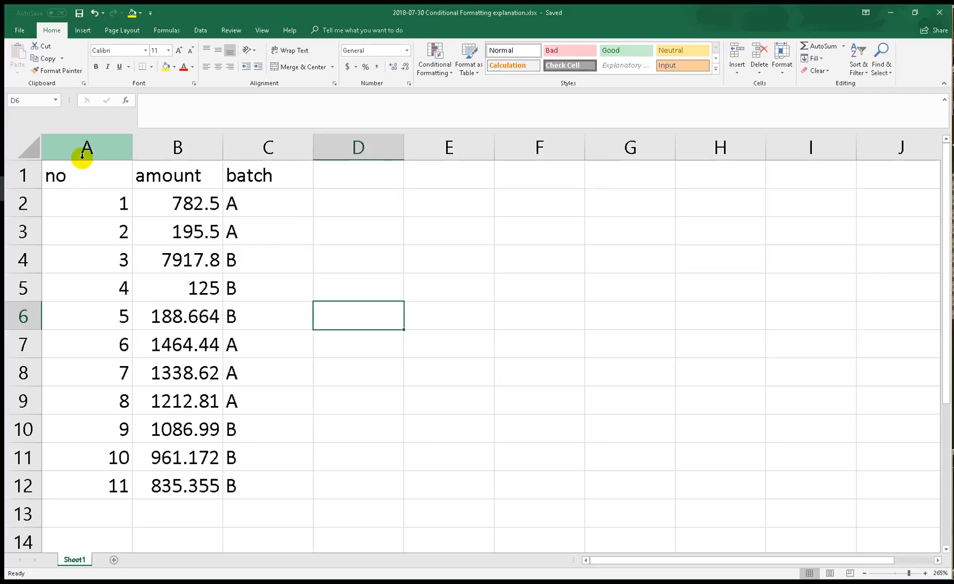
Narrow column A to suit its short numbers and show the amounts in B2:B12 without decimals
double_click(132, 151)
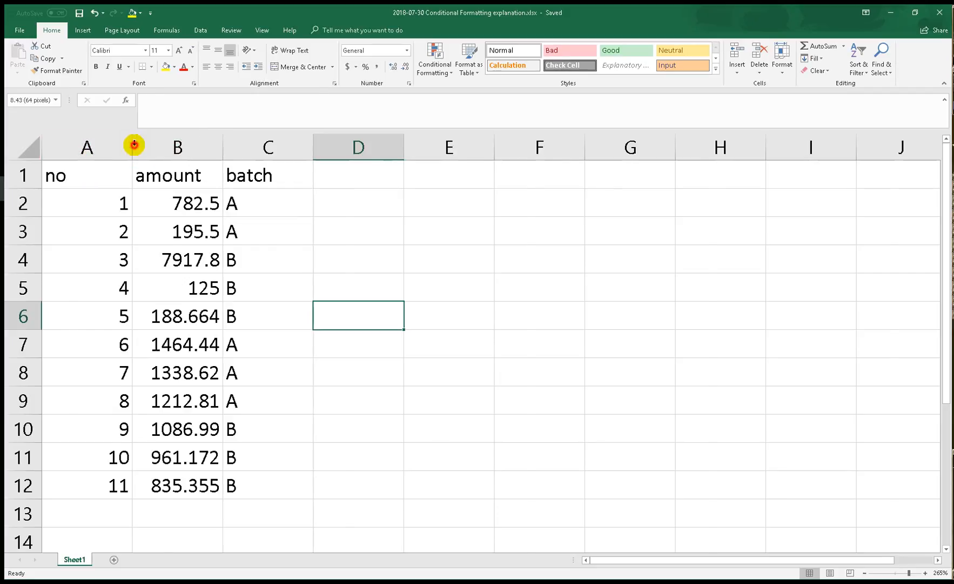
left_click_drag(74, 147, 92, 147)
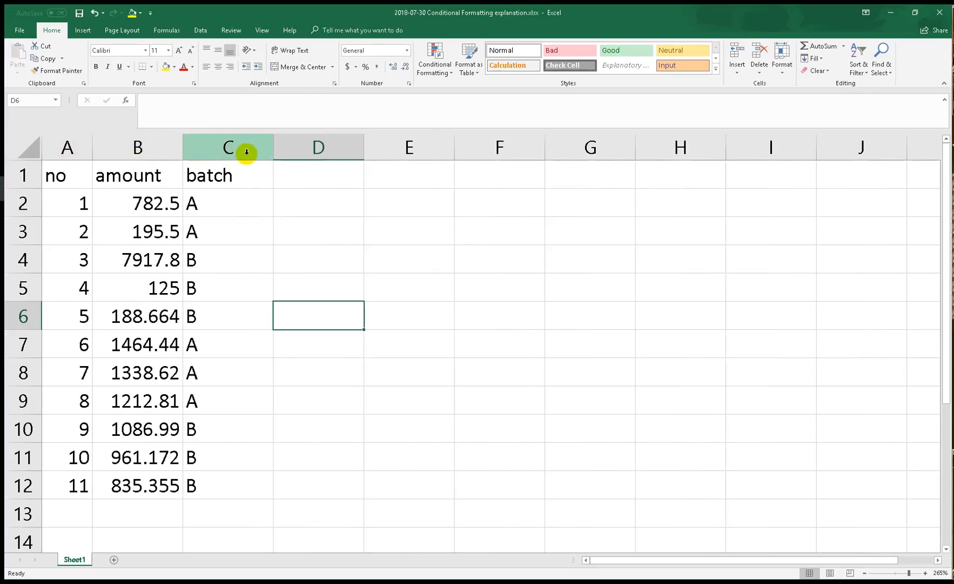
left_click_drag(79, 204, 71, 484)
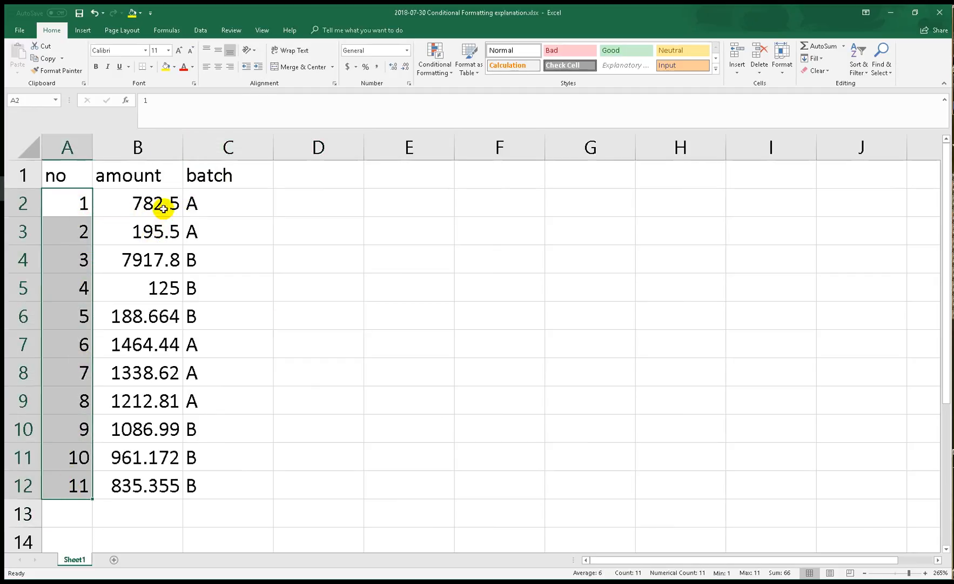
left_click_drag(162, 208, 156, 484)
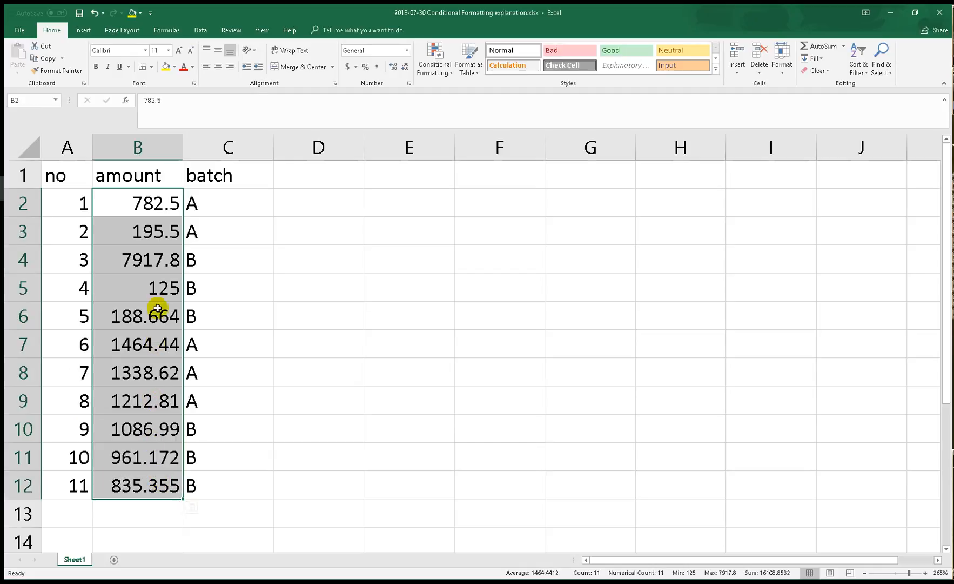
left_click(407, 69)
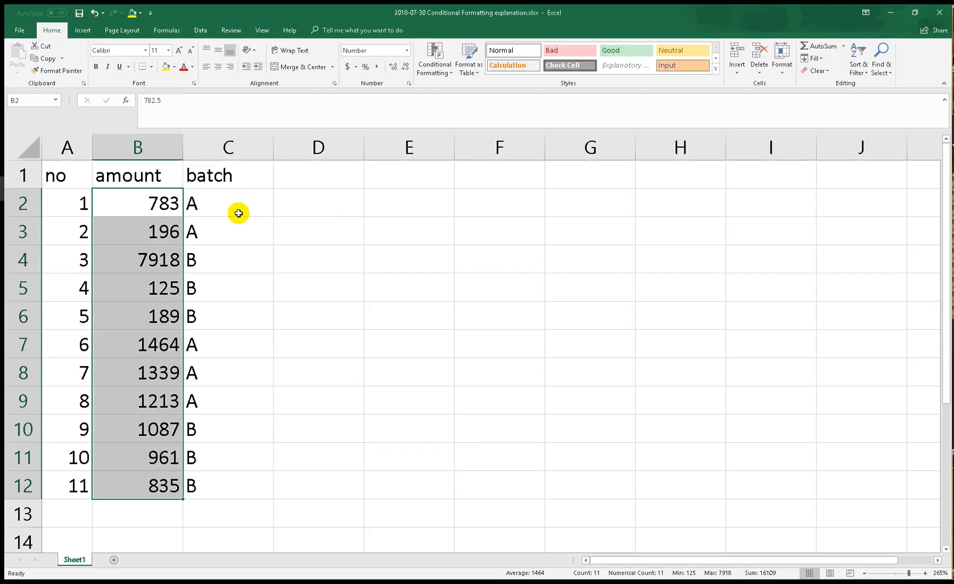
left_click(237, 208)
left_click(228, 238)
left_click(219, 261)
left_click(212, 296)
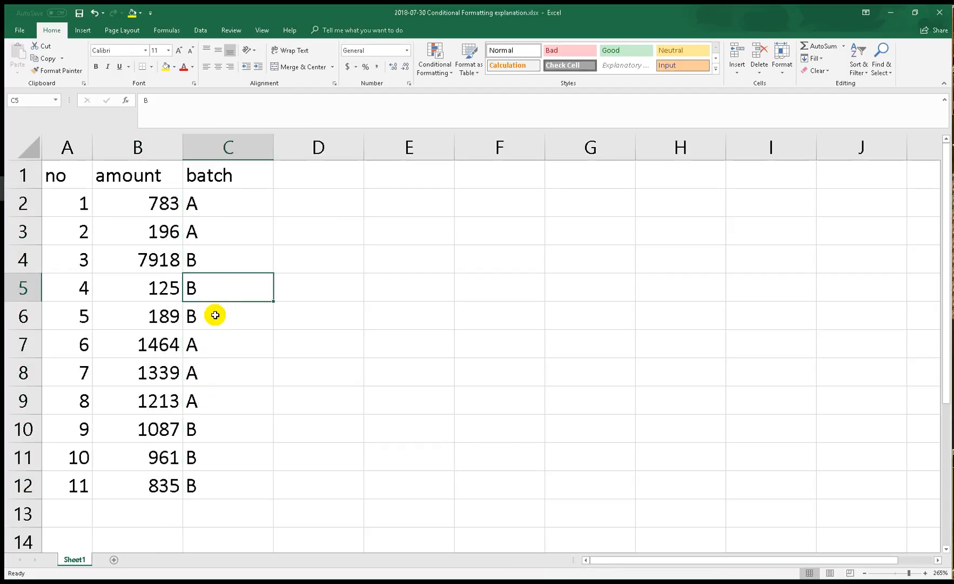
left_click(86, 174)
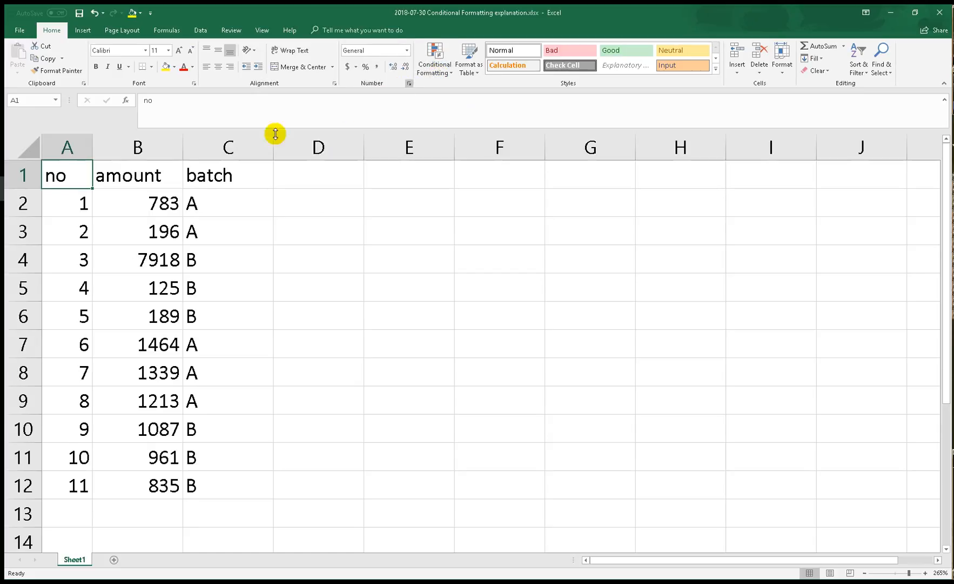
Start a Greater Than conditional formatting rule on column A with a threshold of 4
left_click(69, 150)
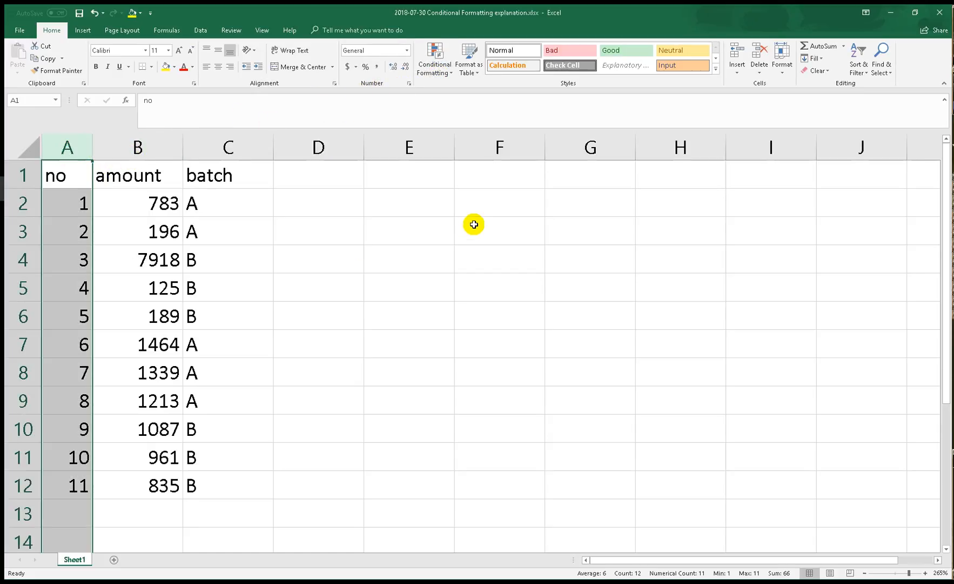
left_click(440, 72)
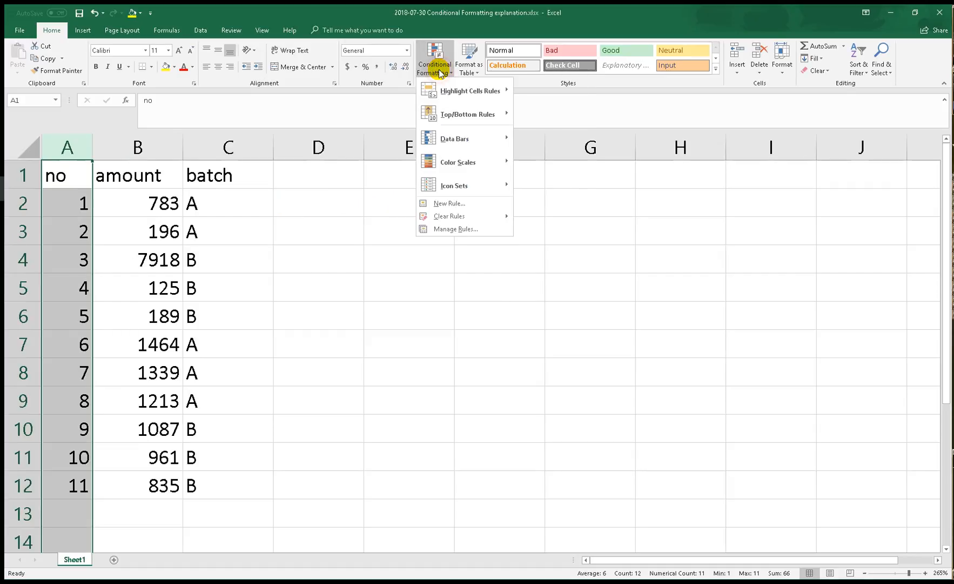
left_click(453, 92)
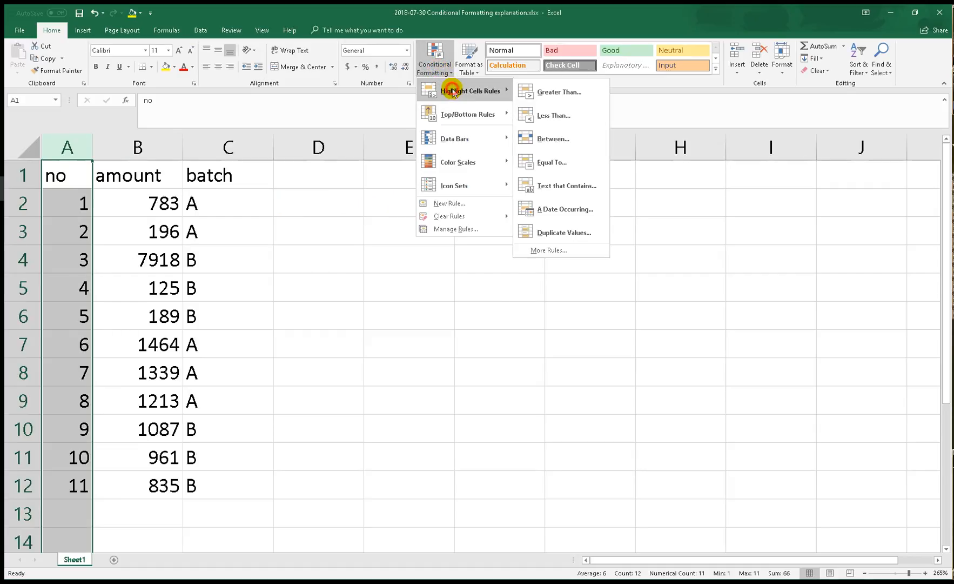
left_click(552, 93)
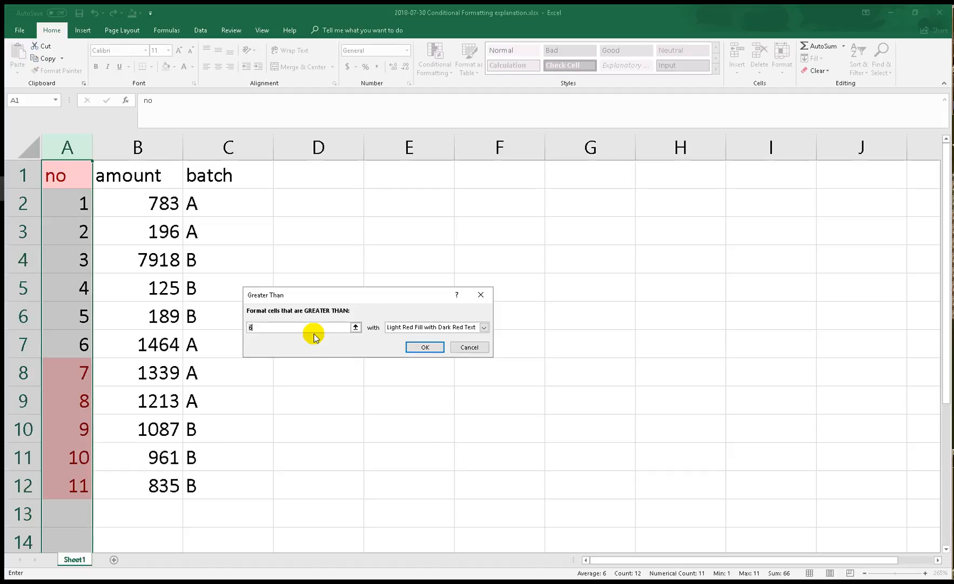
type("4")
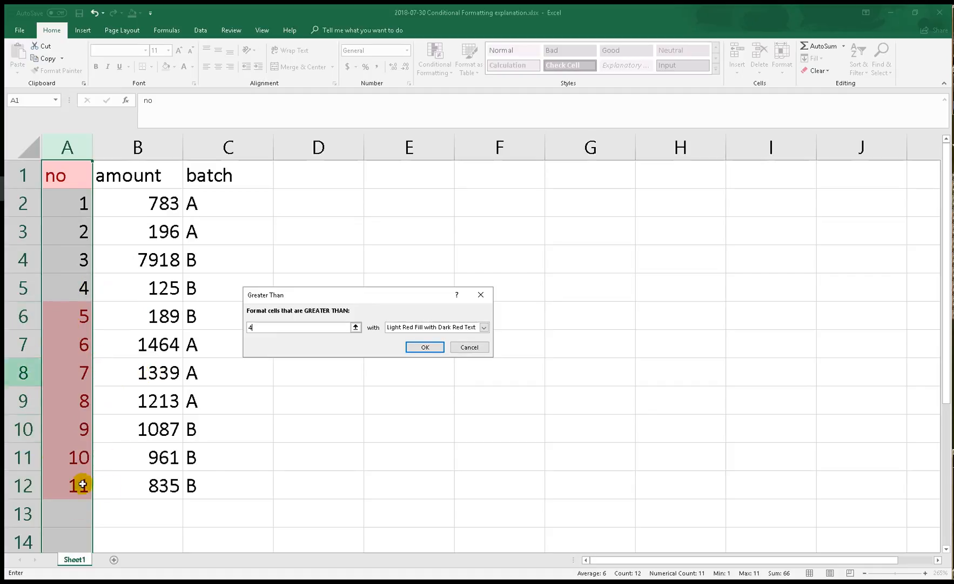
Try the Red Text, Red Border and Yellow Fill with Dark Yellow Text formats on the Greater Than rule
left_click(411, 327)
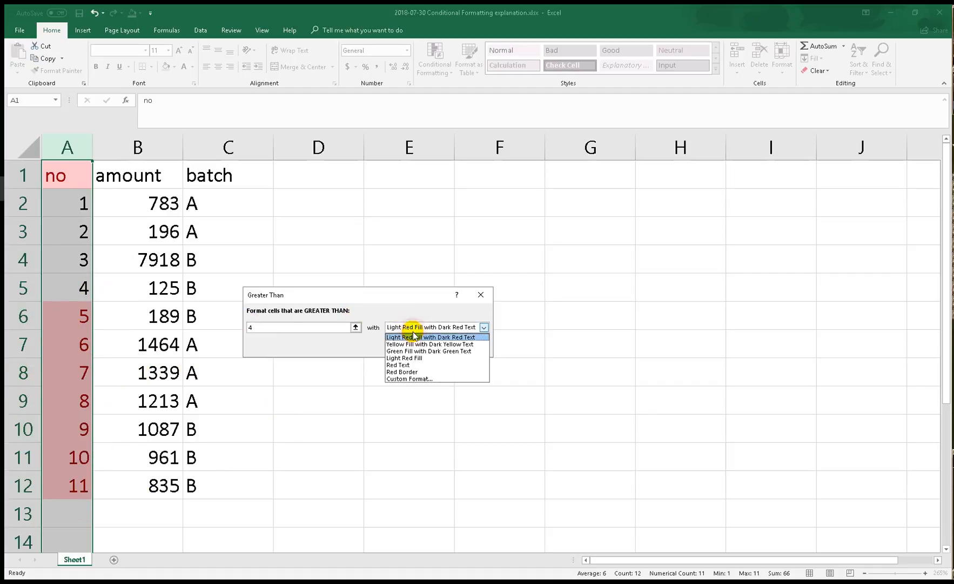
left_click(398, 365)
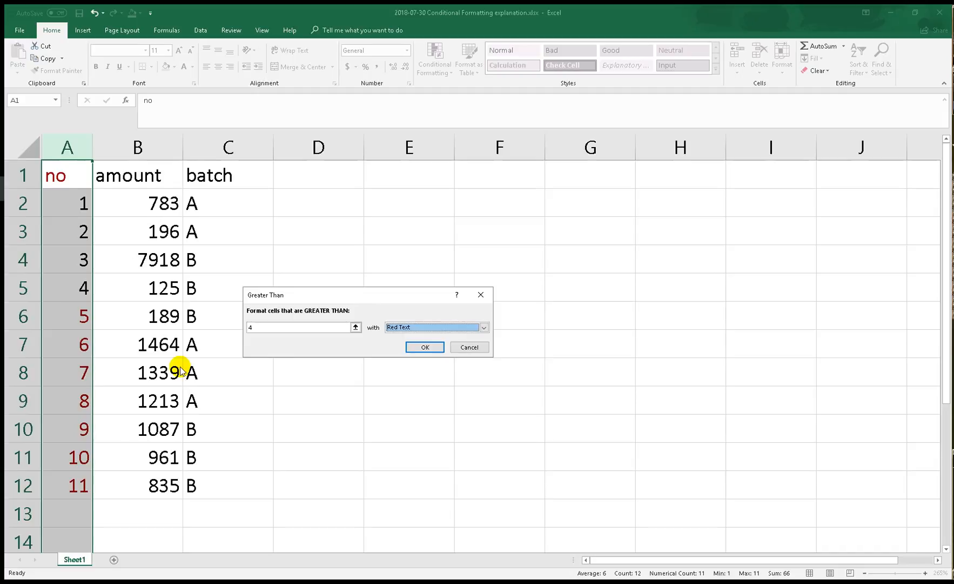
left_click(409, 327)
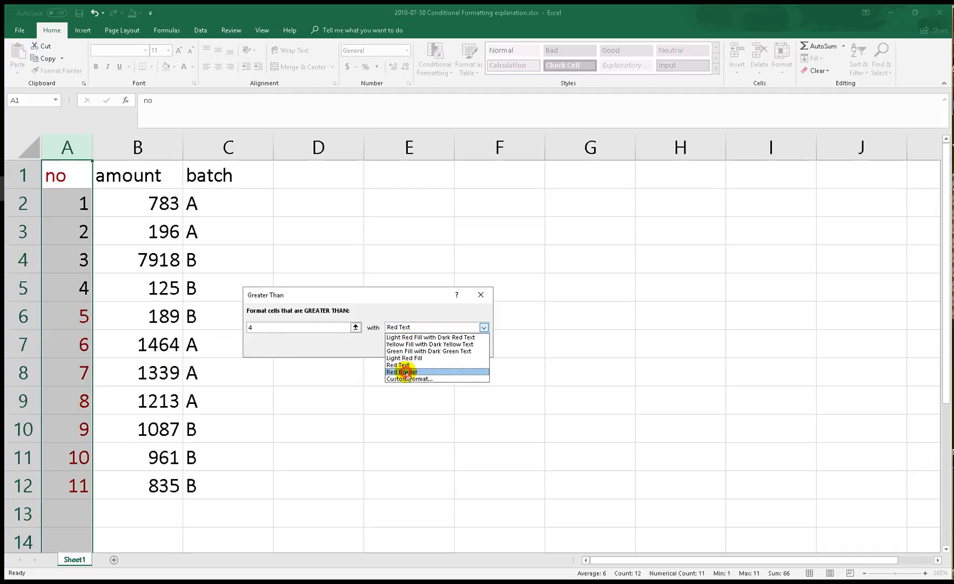
left_click(400, 372)
left_click(395, 327)
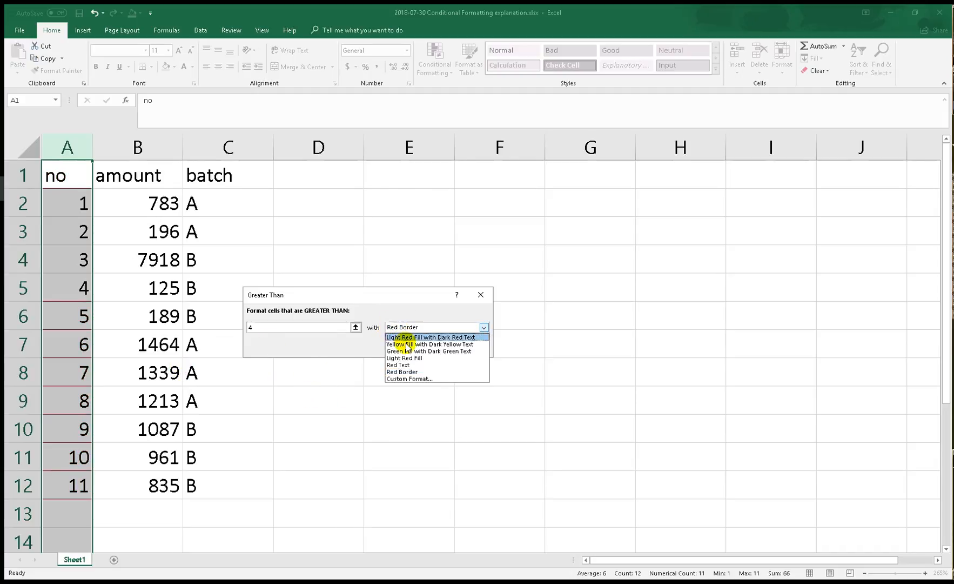
left_click(407, 346)
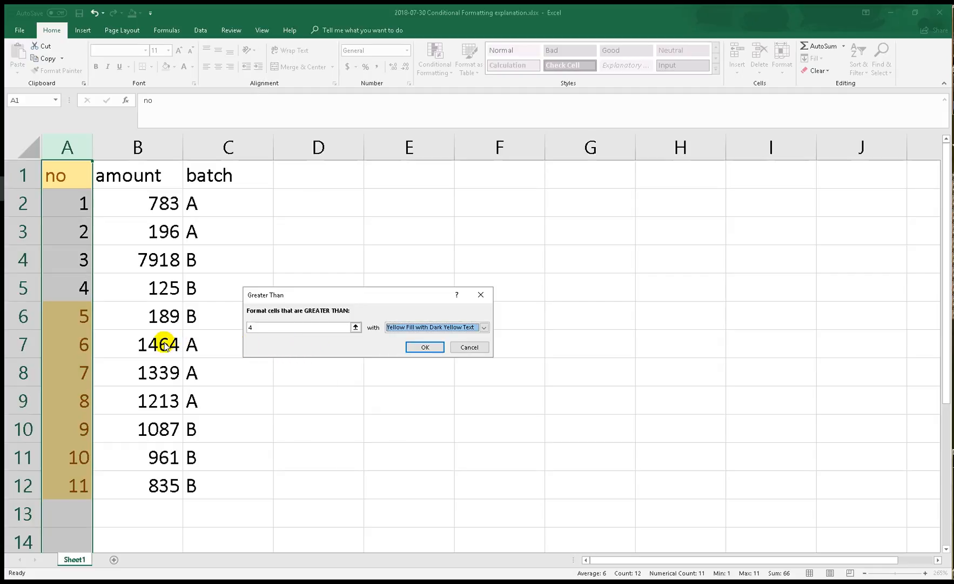
Give the Greater Than rule a custom format with black fill and white font, and apply it to column A
left_click(442, 331)
left_click(420, 379)
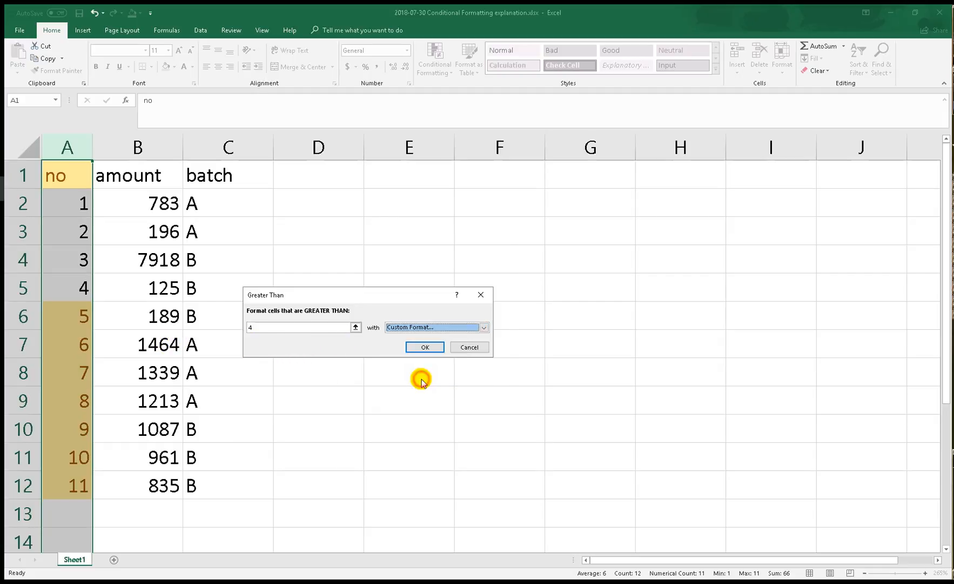
left_click(333, 198)
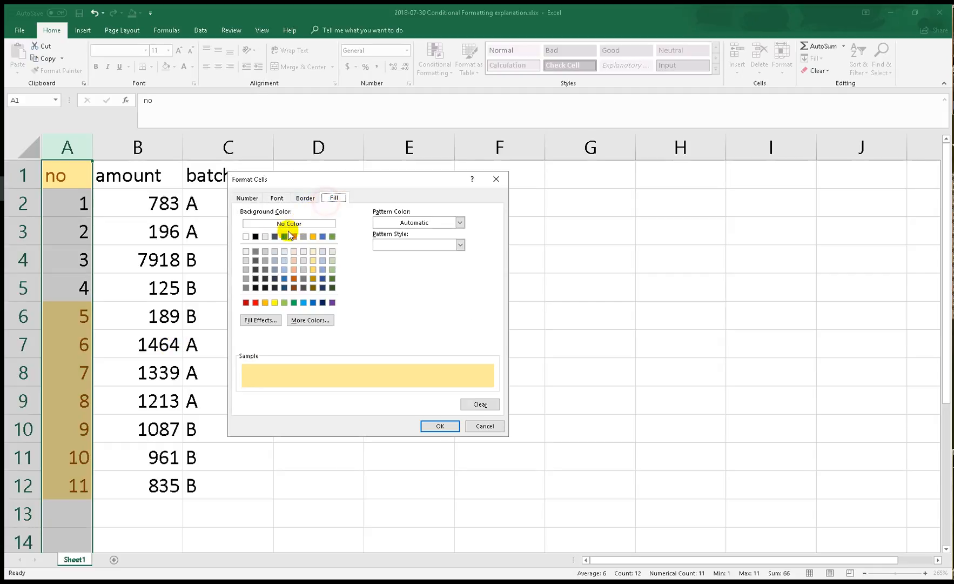
left_click(256, 236)
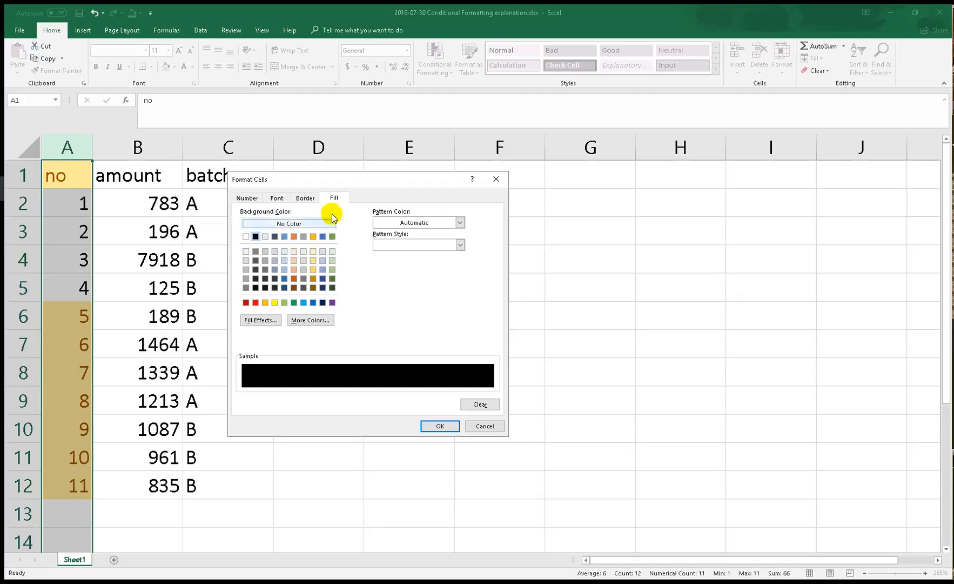
left_click(274, 199)
left_click(440, 287)
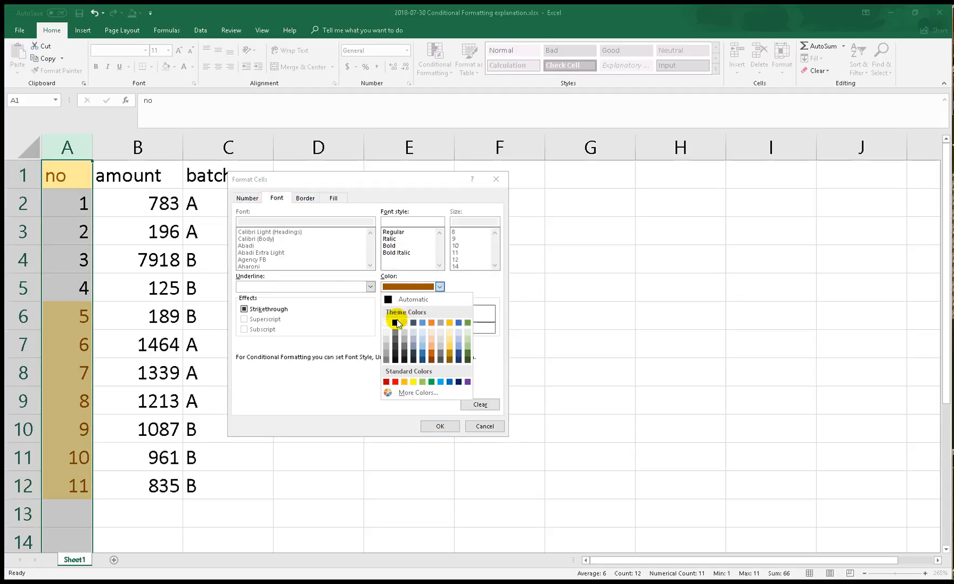
left_click(388, 323)
left_click(439, 427)
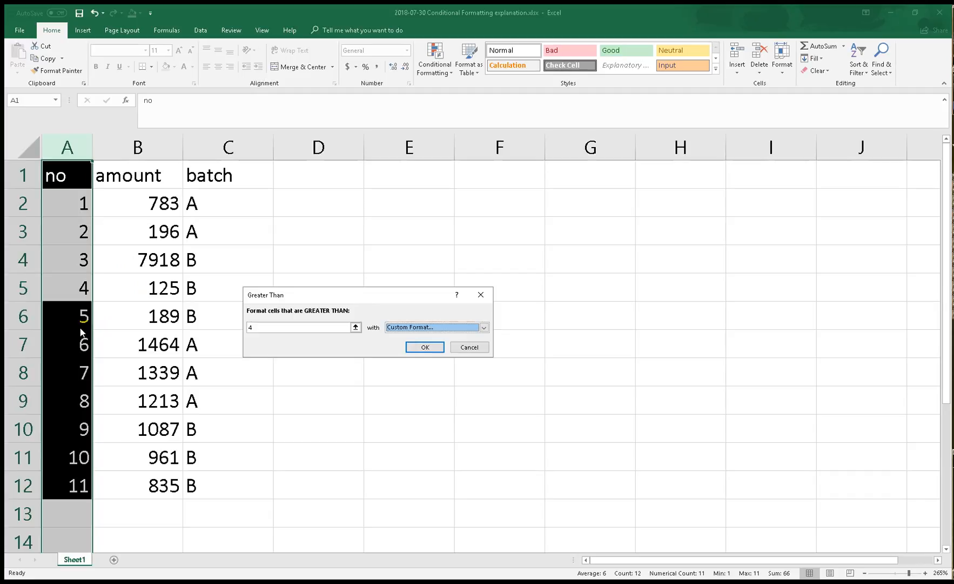
left_click(417, 348)
left_click(249, 321)
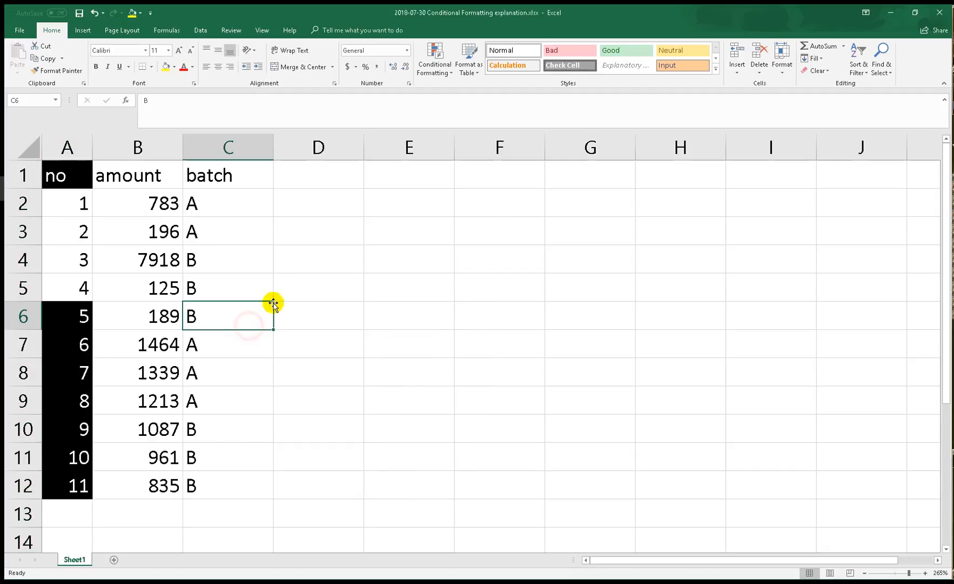
Change the value in cell A6 to 0 to test the conditional formatting rule
left_click(82, 326)
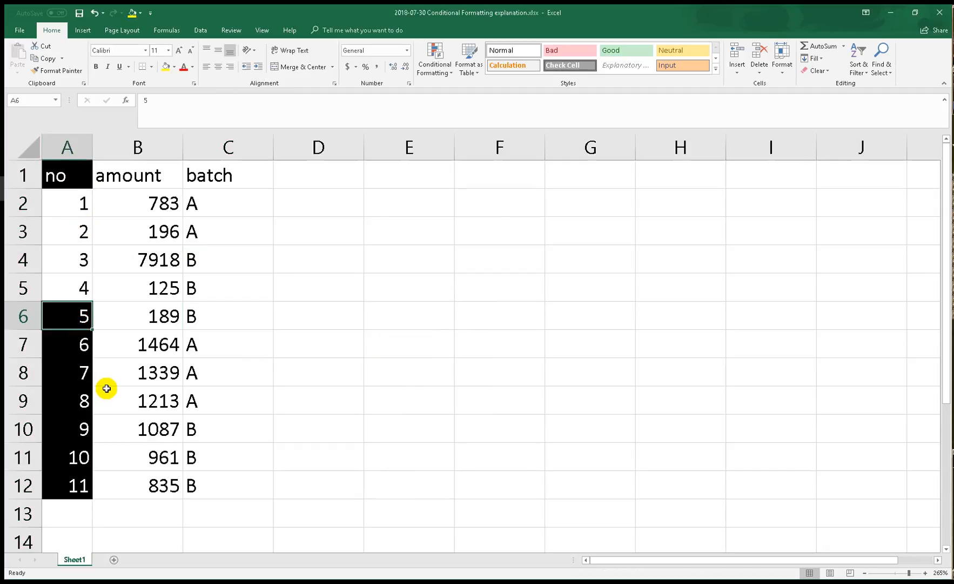
type("0")
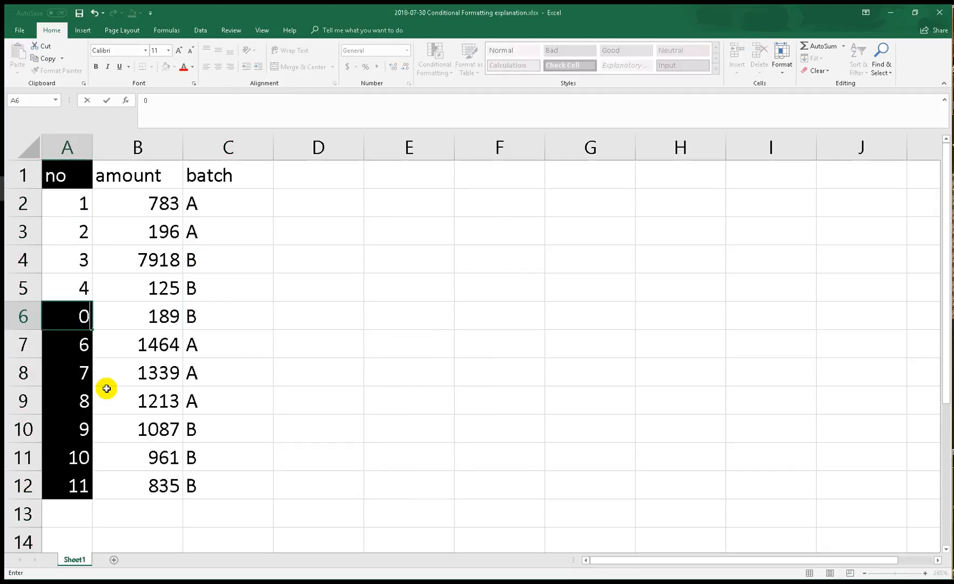
key("Return")
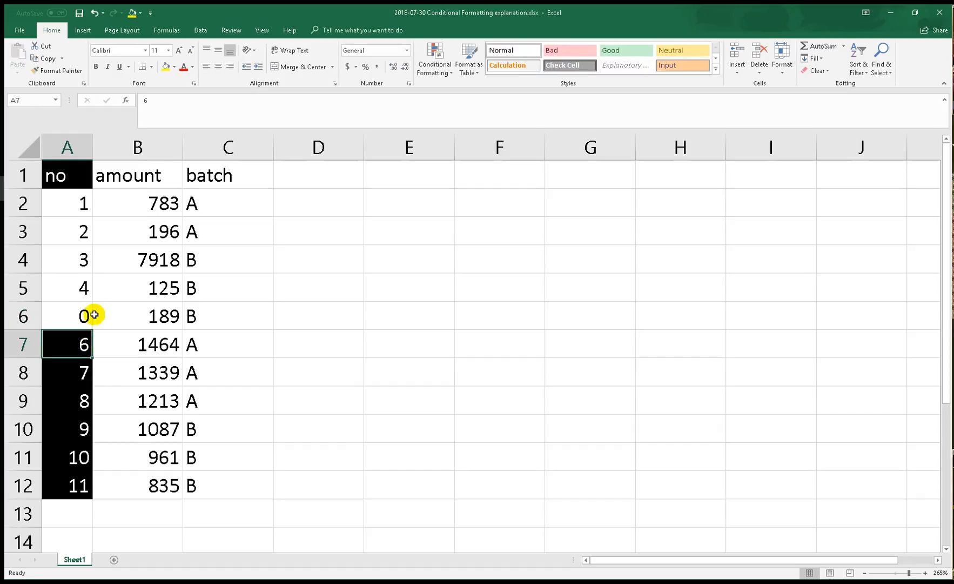
left_click_drag(73, 343, 77, 485)
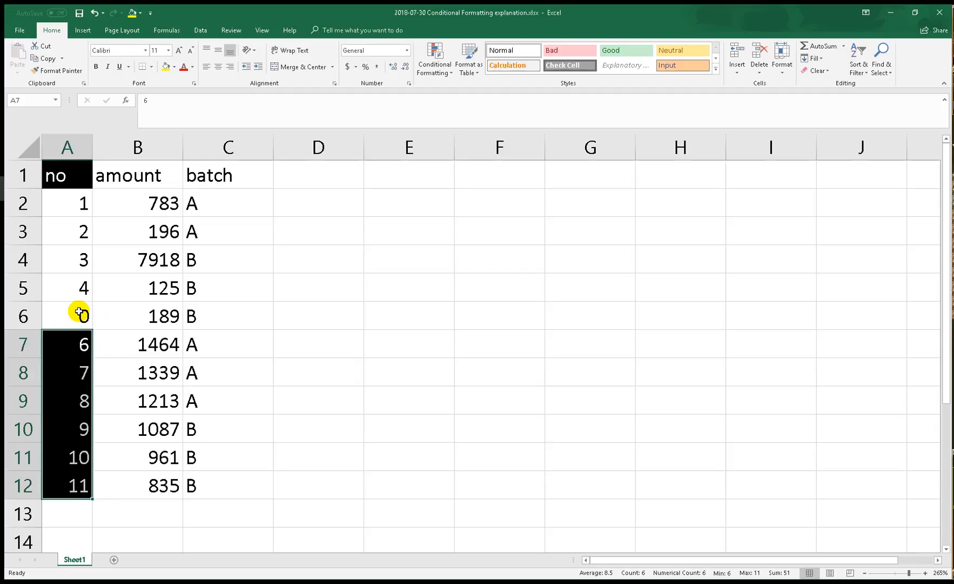
Clear the conditional formatting rules from column A only
left_click(78, 146)
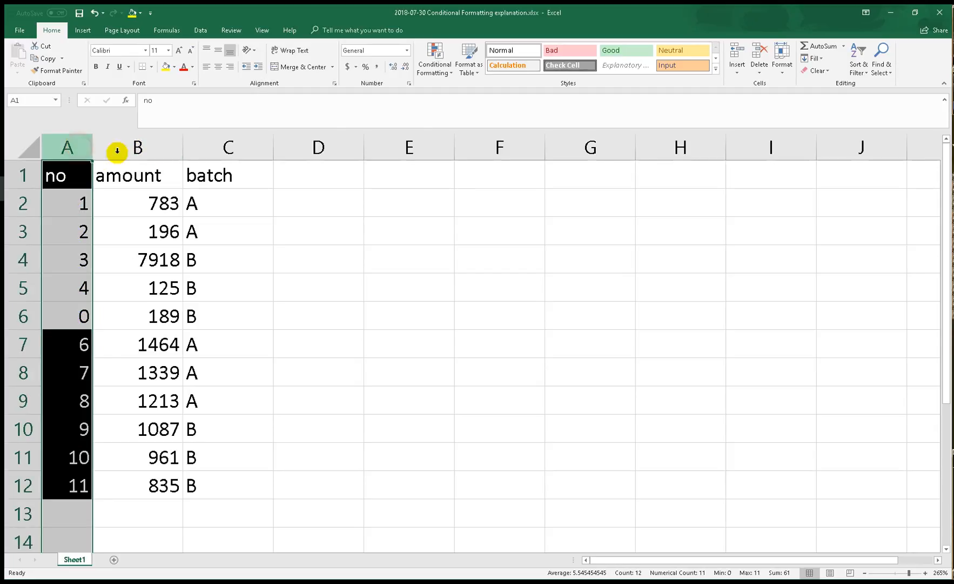
left_click(438, 70)
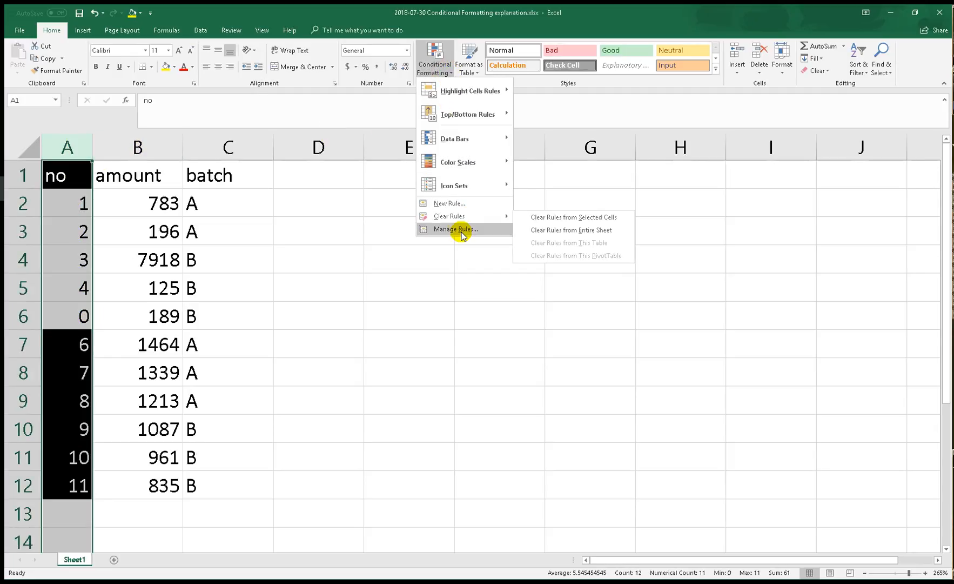
mouse_move(501, 214)
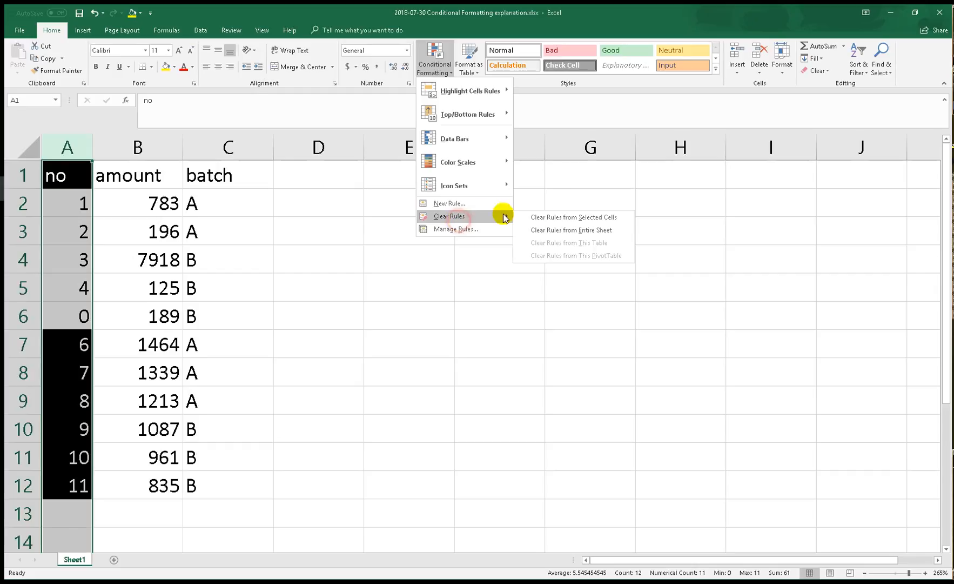
left_click(562, 222)
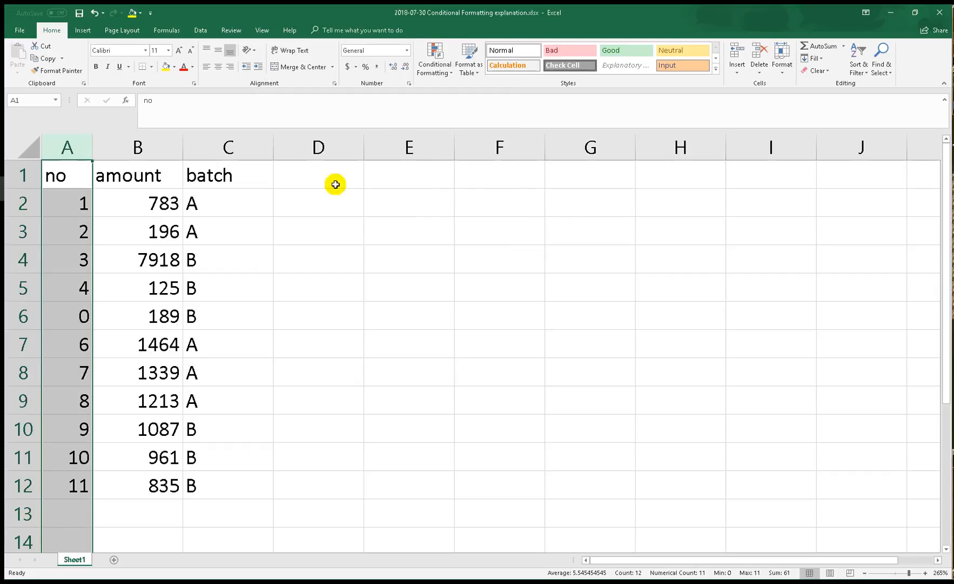
Try a Between rule for values from 1 to 7 on column A and discard it
left_click(430, 70)
mouse_move(447, 95)
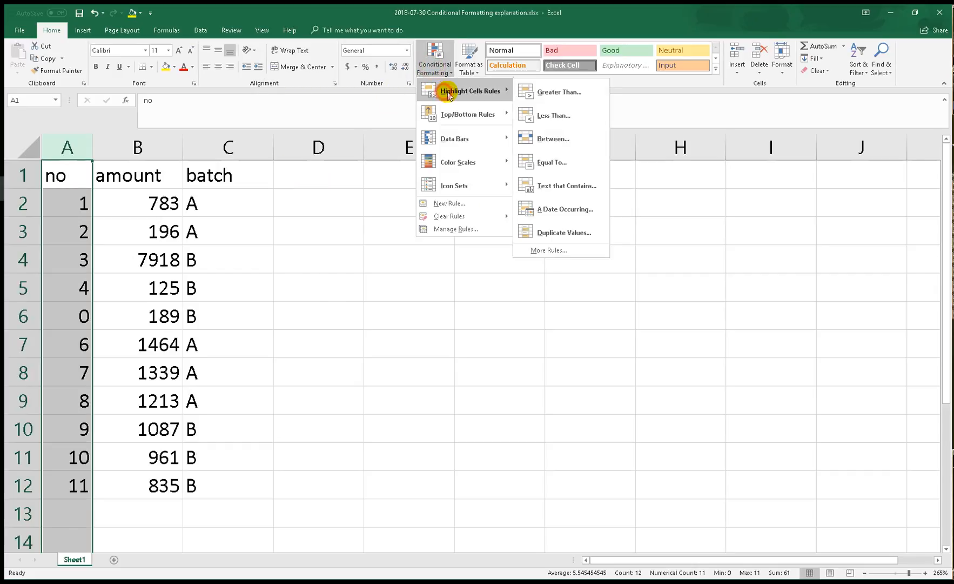
left_click(557, 141)
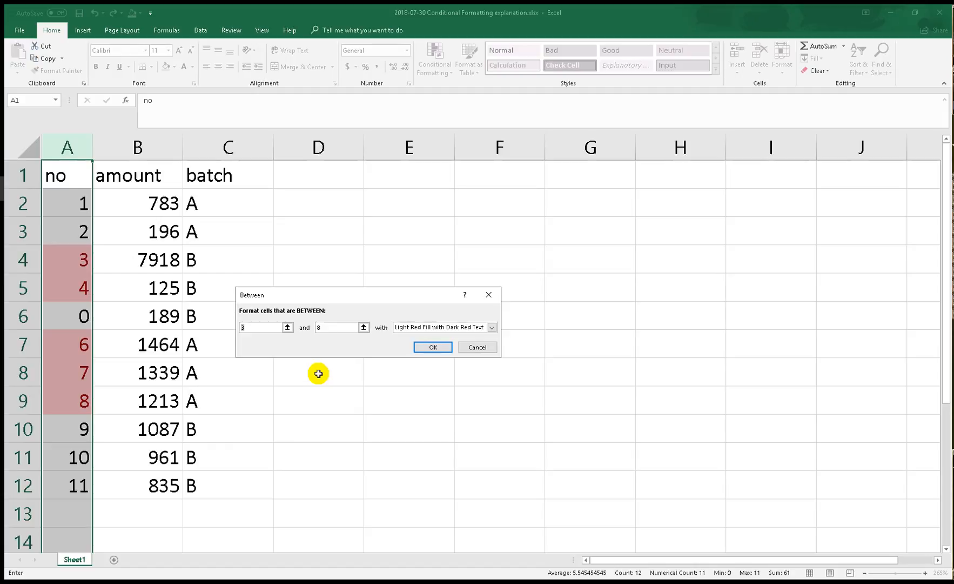
type("1")
double_click(318, 327)
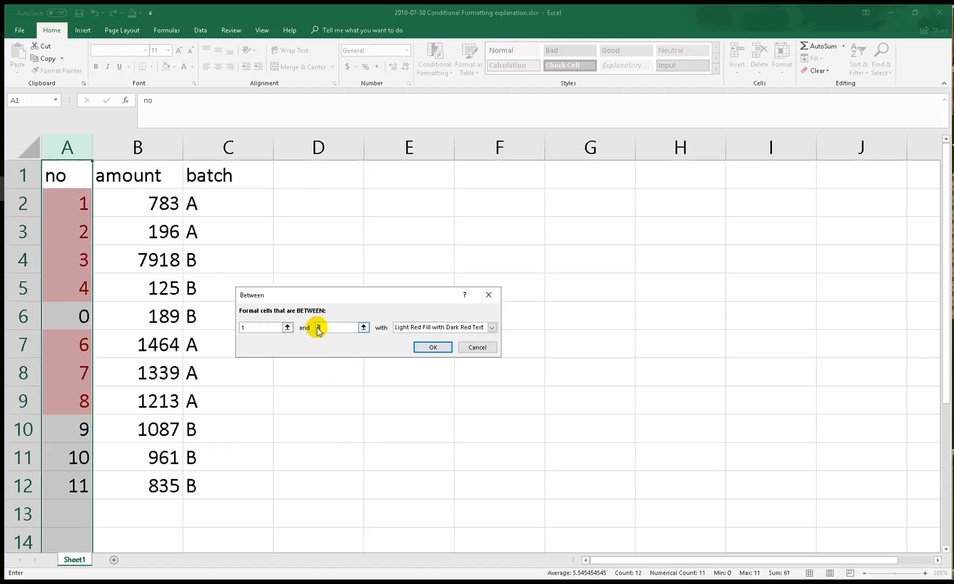
type("7")
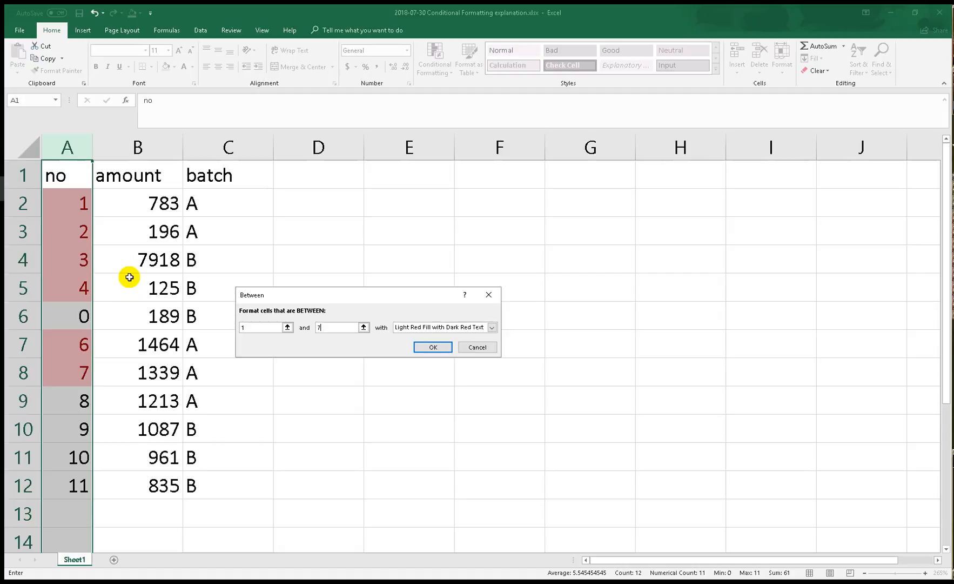
left_click(478, 350)
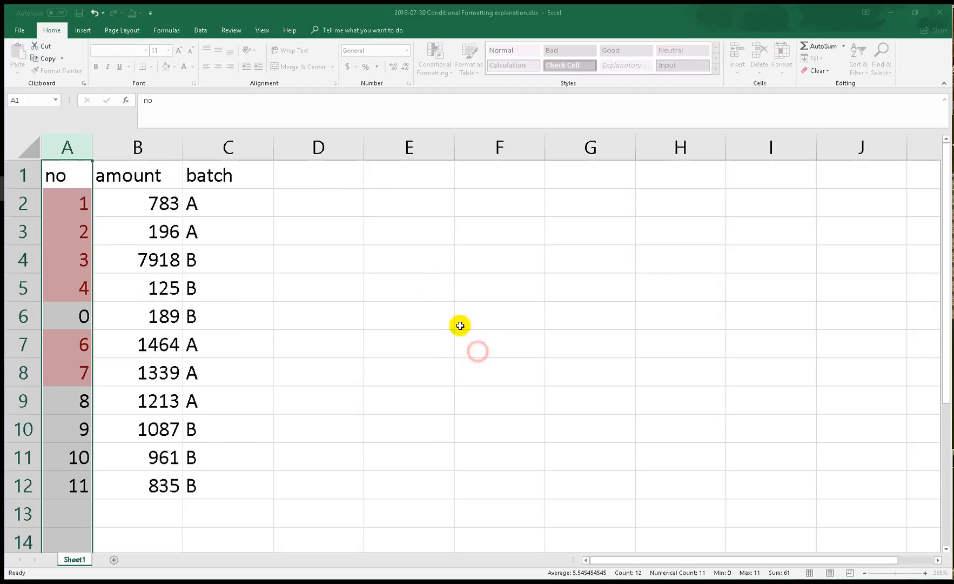
Try an Equal To rule for the value 0 on column A and discard it
left_click(441, 74)
mouse_move(454, 90)
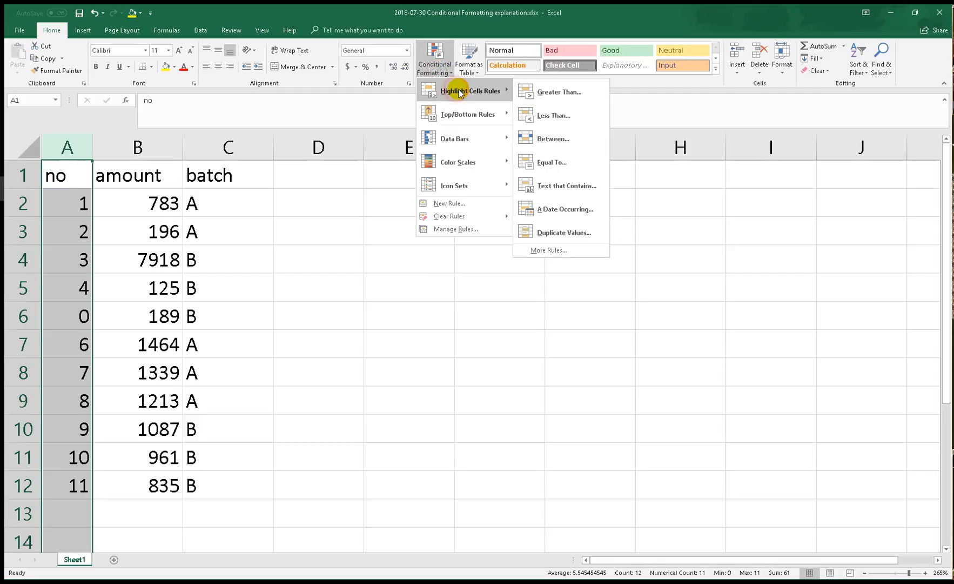
left_click(558, 162)
left_click(323, 328)
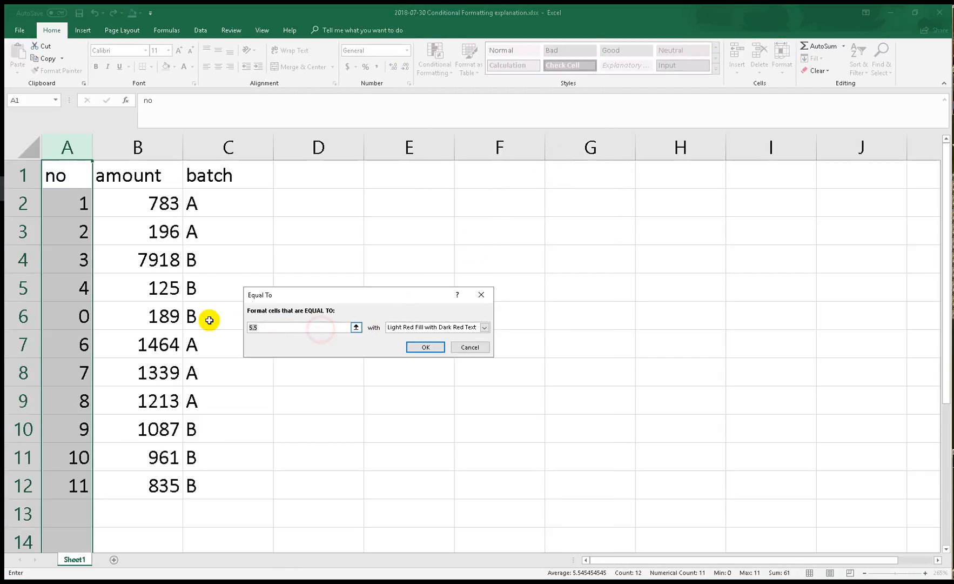
type("0")
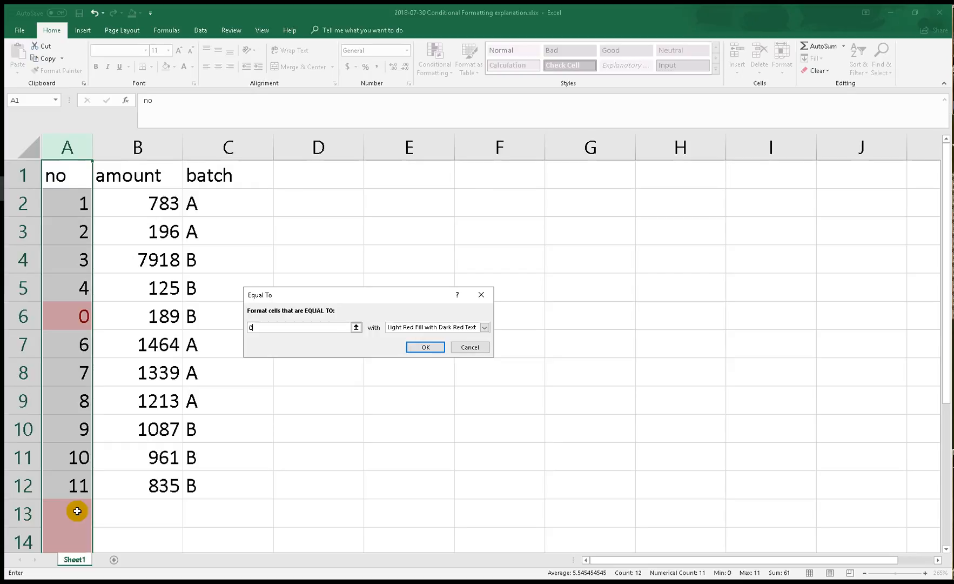
left_click(468, 349)
Try a Text that Contains rule on column C with the text A and with the text B
left_click(433, 69)
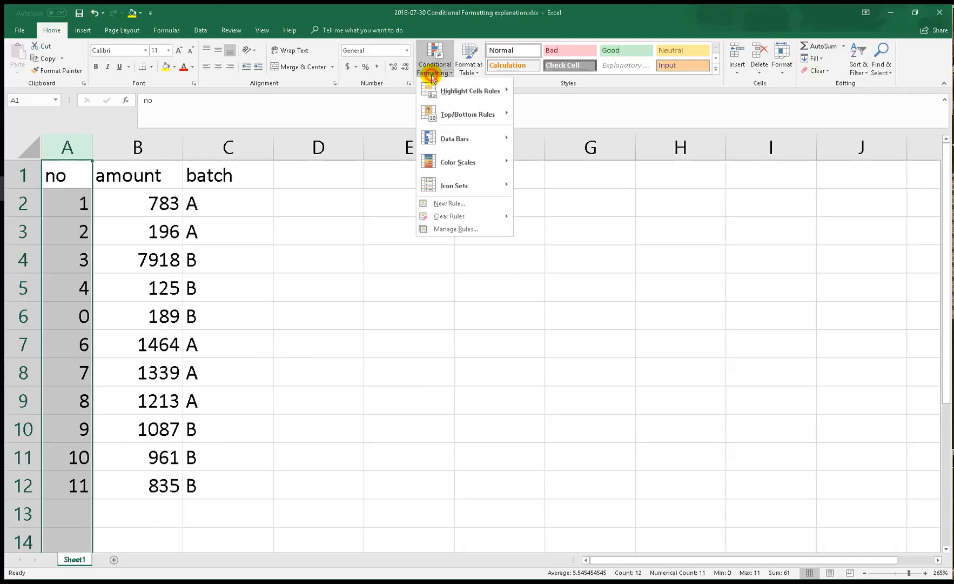
mouse_move(449, 93)
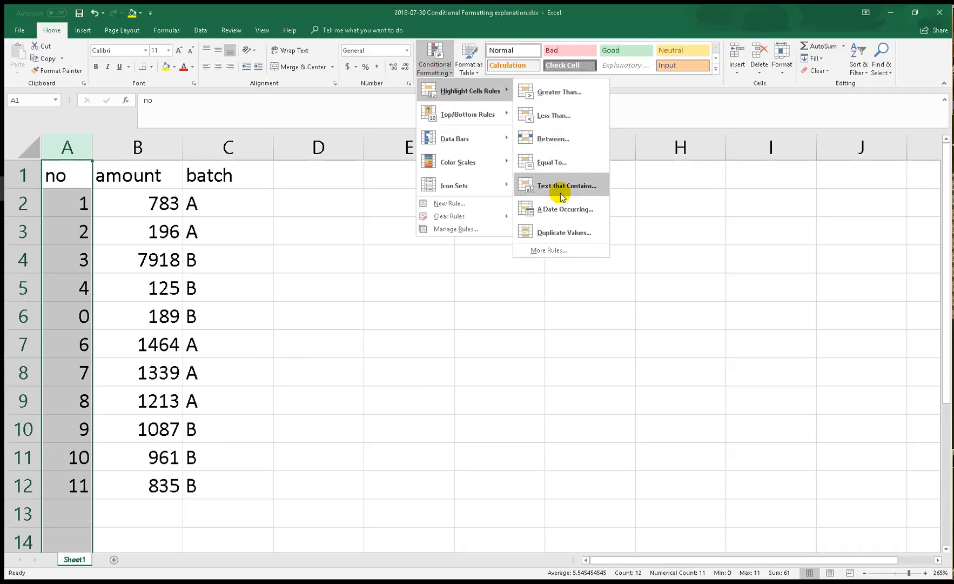
left_click(295, 282)
left_click(230, 149)
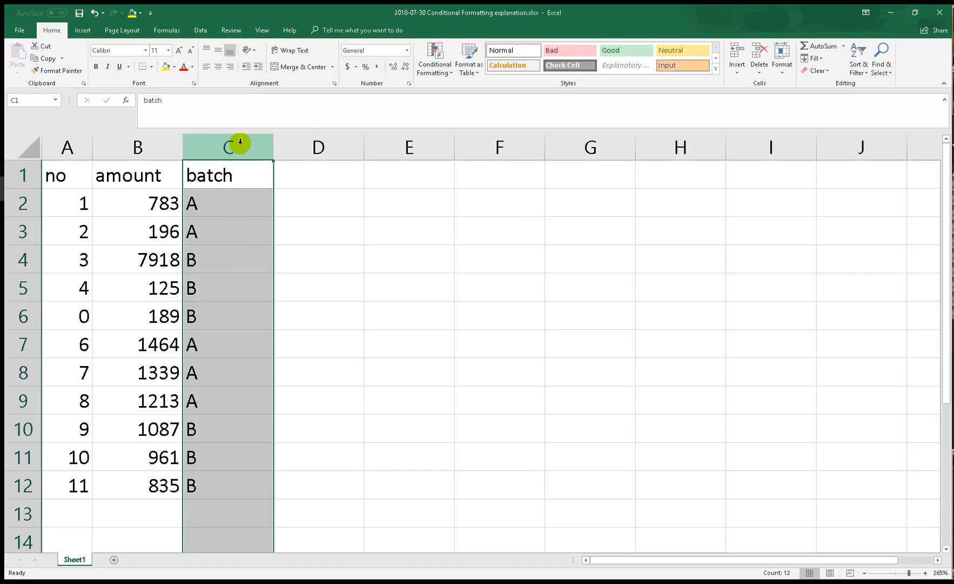
left_click(435, 59)
mouse_move(448, 90)
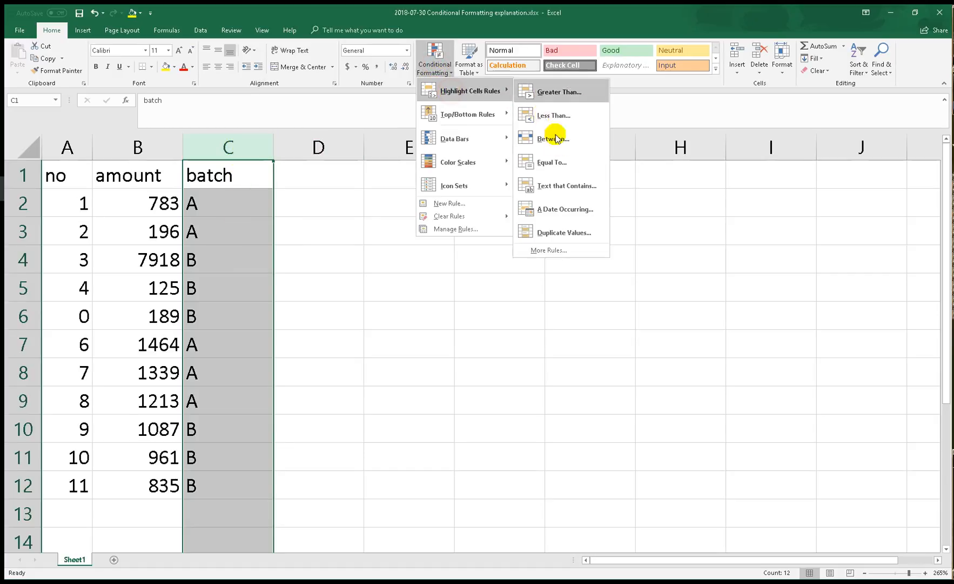
left_click(566, 186)
left_click_drag(379, 292, 544, 273)
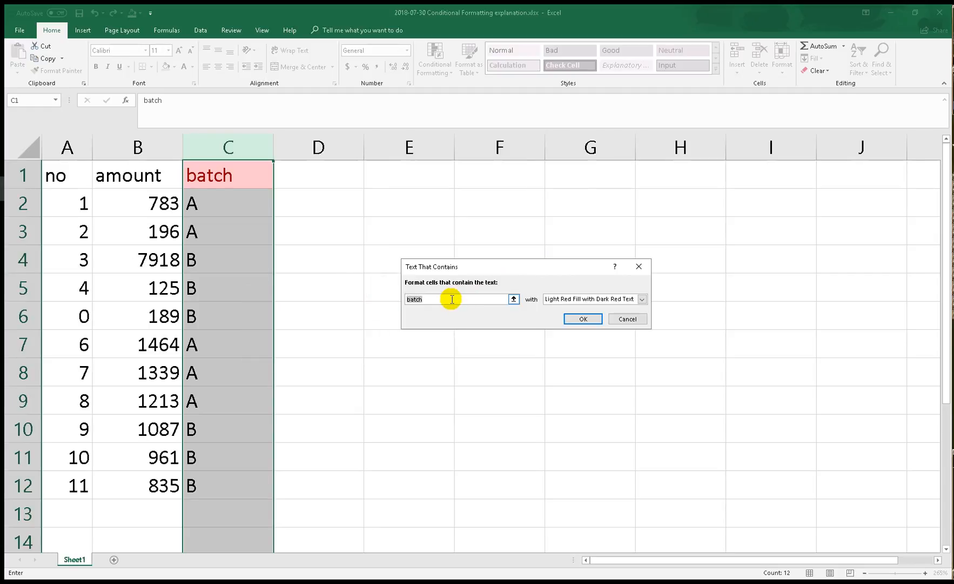
type("A")
left_click(426, 297)
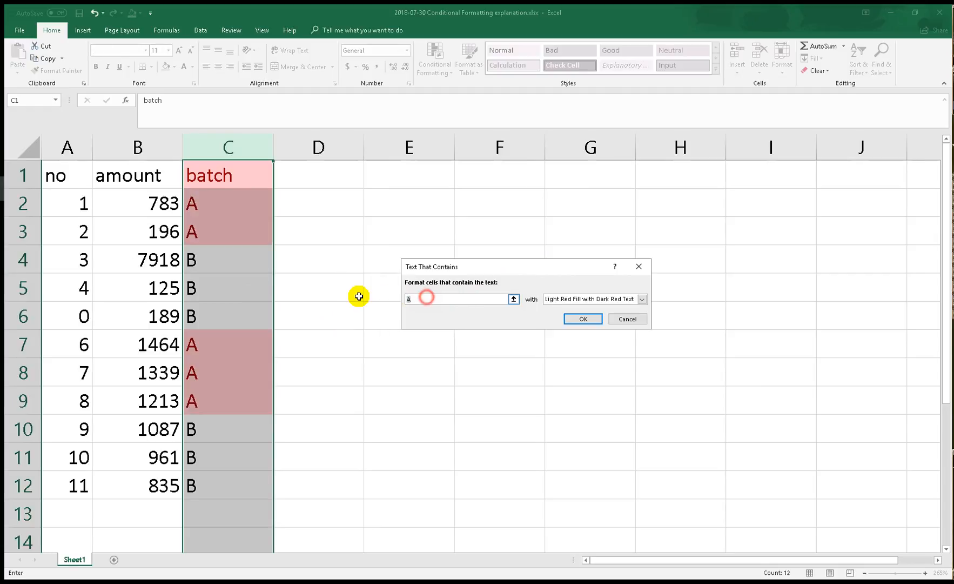
key("BackSpace")
type("B")
Test other single letters, including o, in the text rule and cancel the rule
left_click(437, 298)
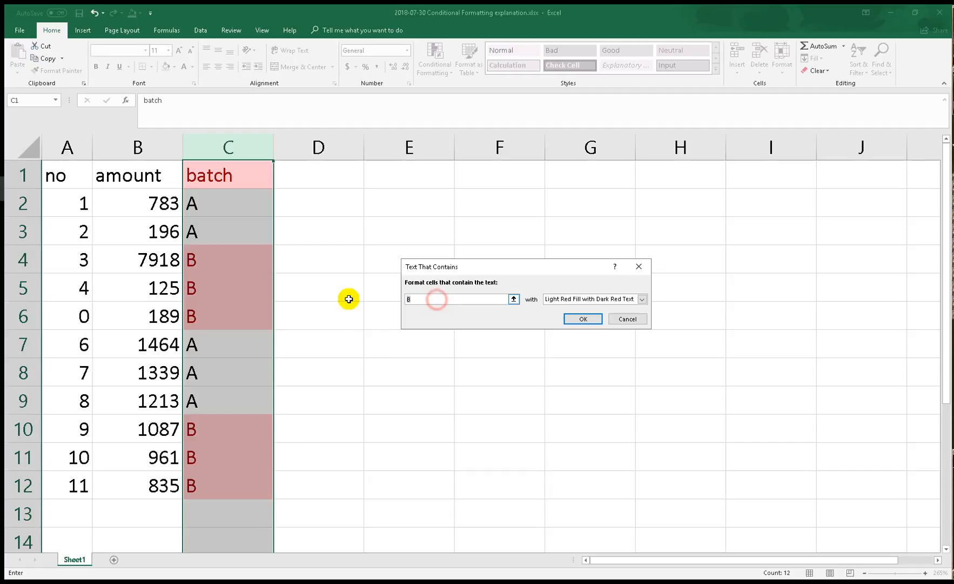
key("BackSpace")
type("t")
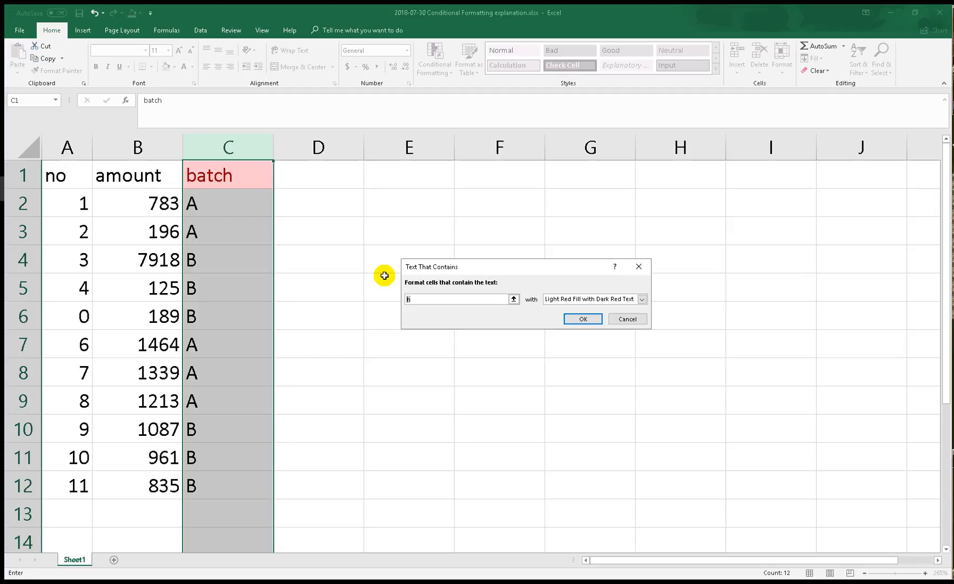
type("o")
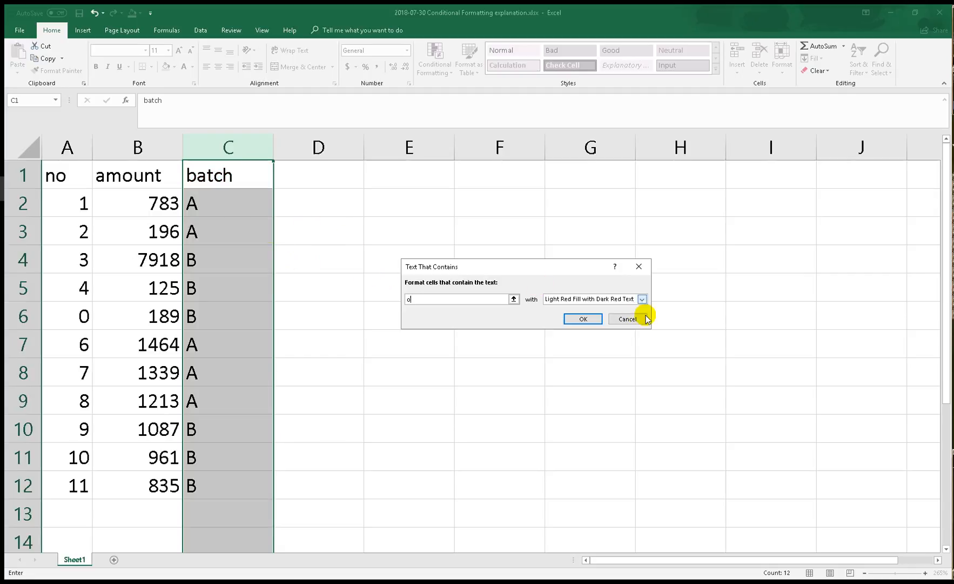
left_click(628, 319)
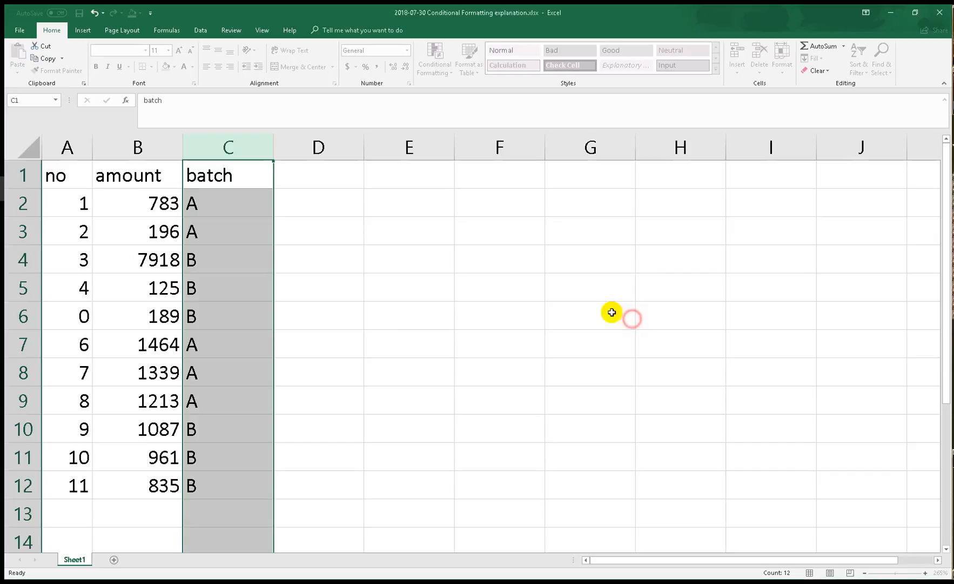
Highlight the duplicate values in column C with light red fill and dark red text
left_click(432, 74)
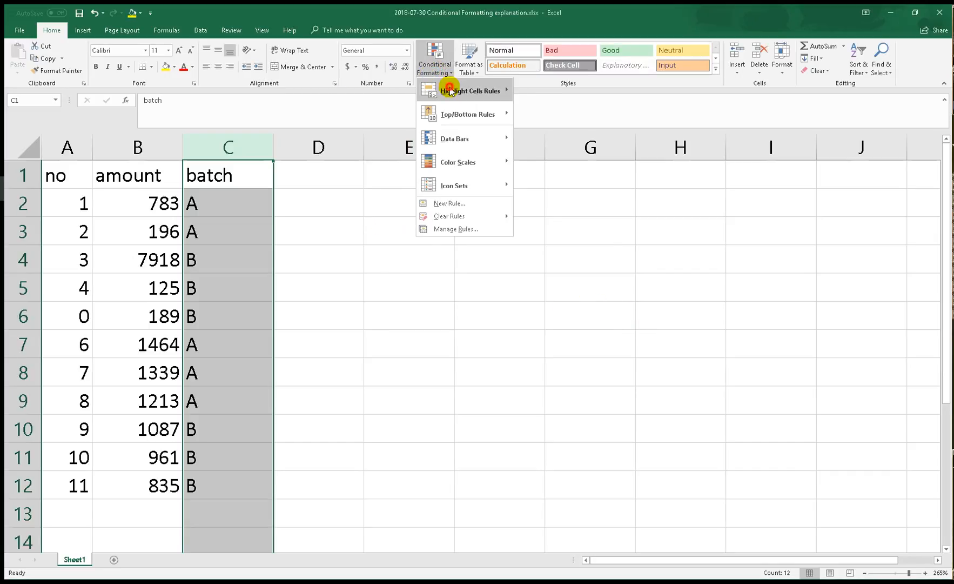
mouse_move(440, 91)
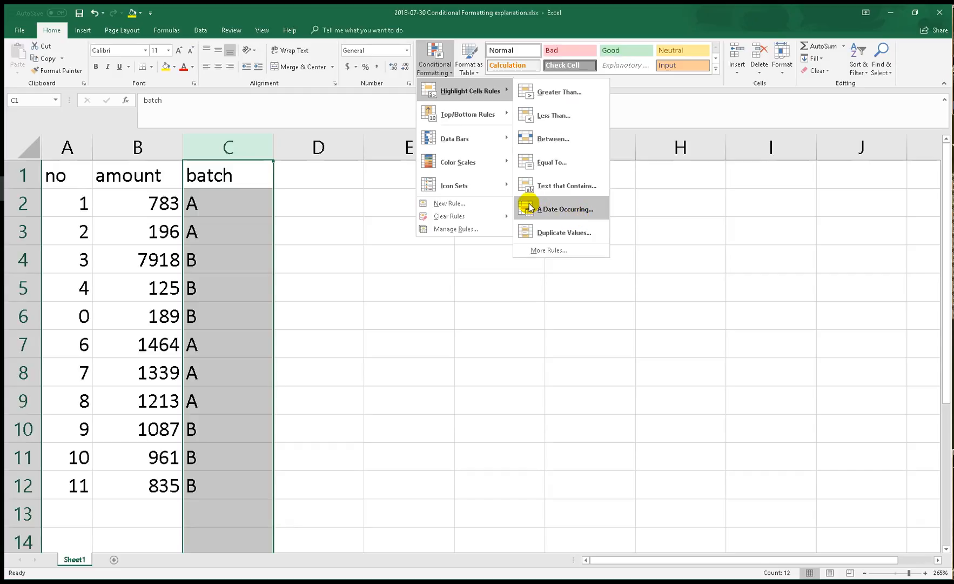
left_click(562, 233)
left_click(557, 307)
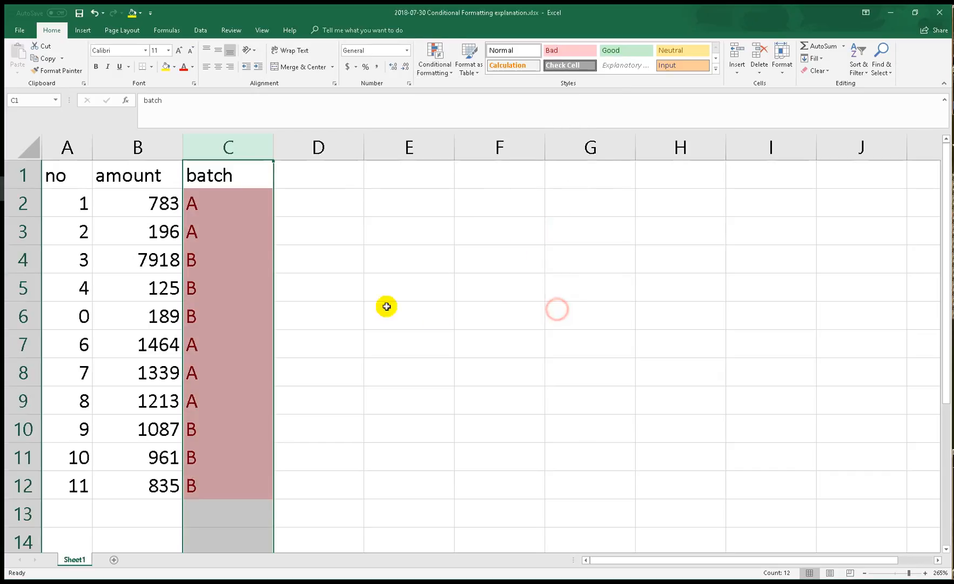
left_click_drag(224, 210, 211, 489)
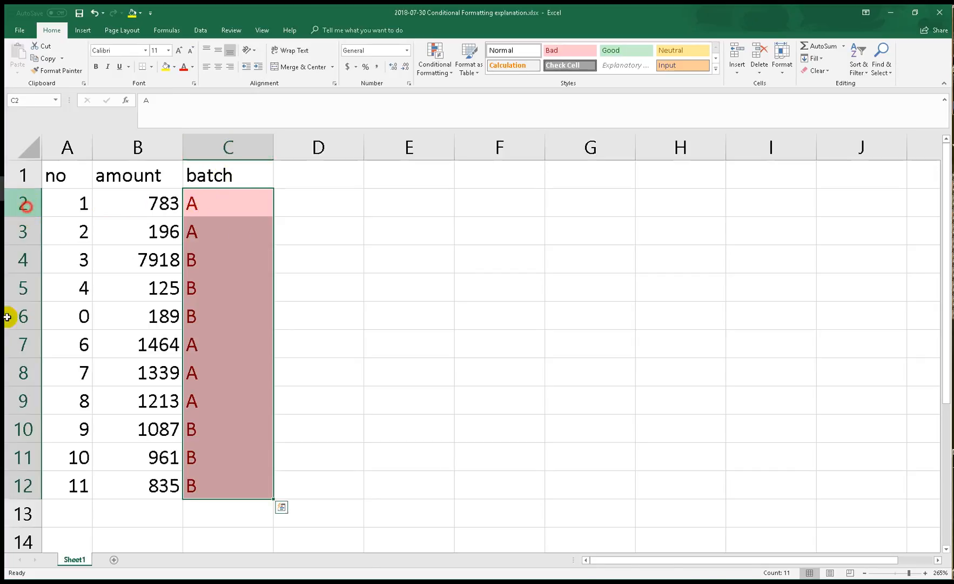
left_click_drag(13, 270, 17, 485)
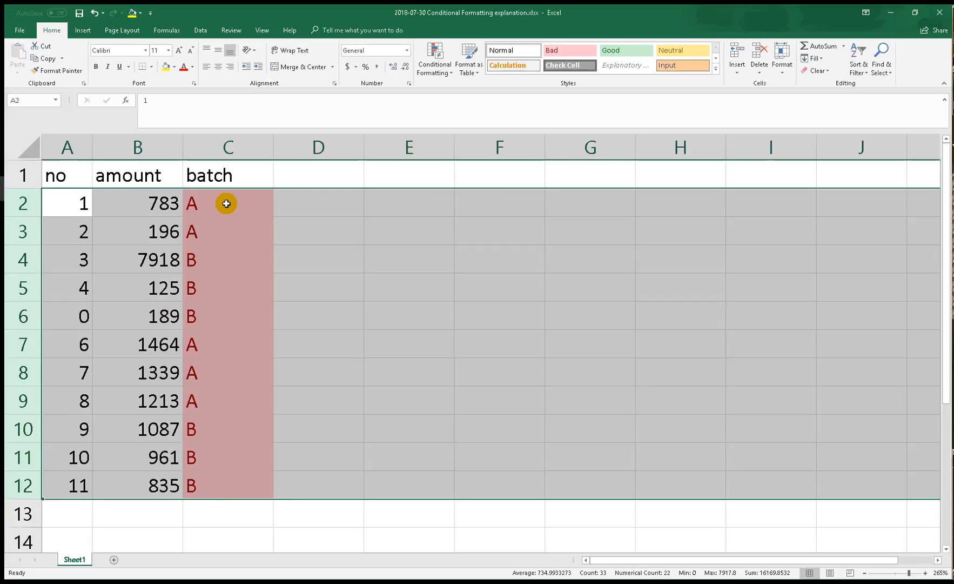
left_click(214, 285)
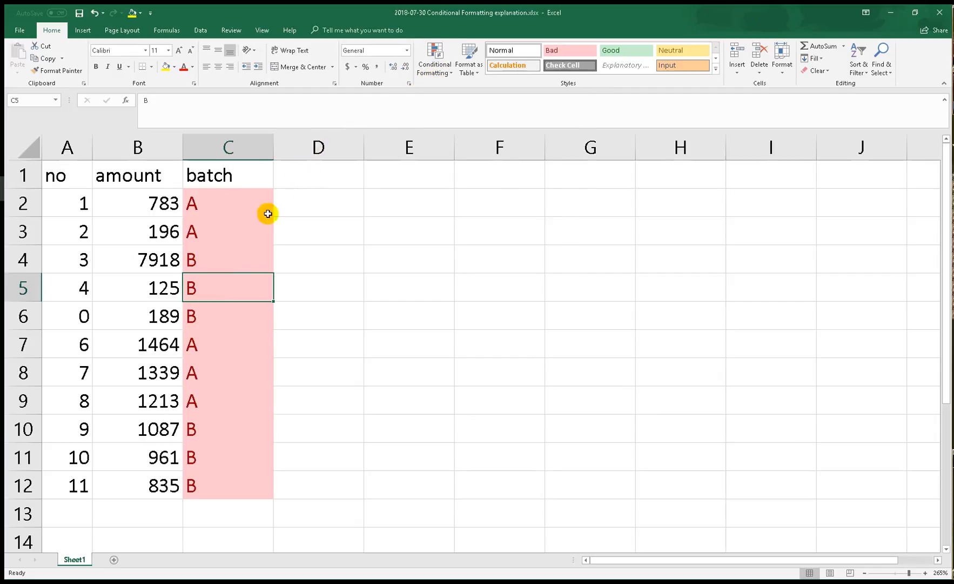
left_click(194, 343)
Change the batch value in cell C5 to T to test the duplicate values rule
left_click(240, 287)
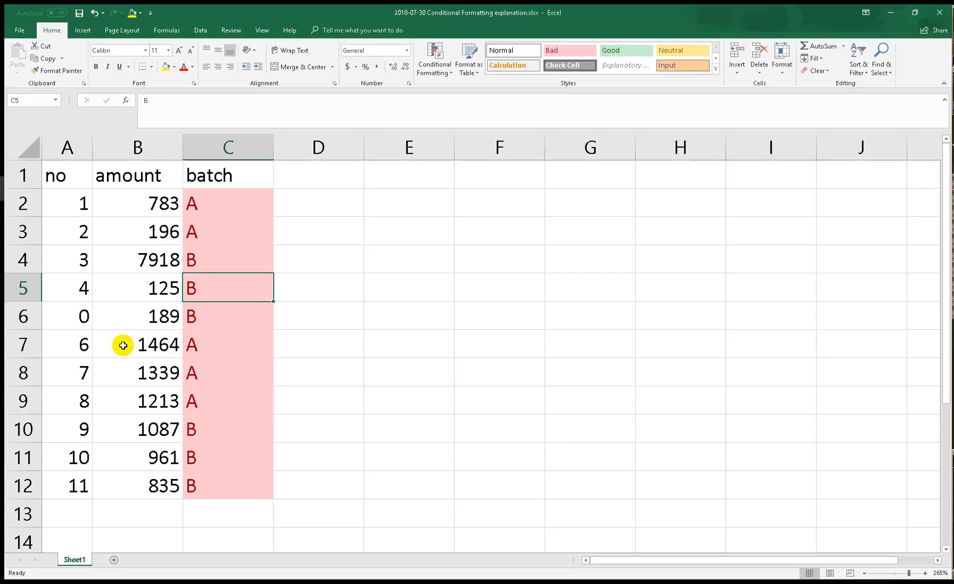
type("T")
key("Return")
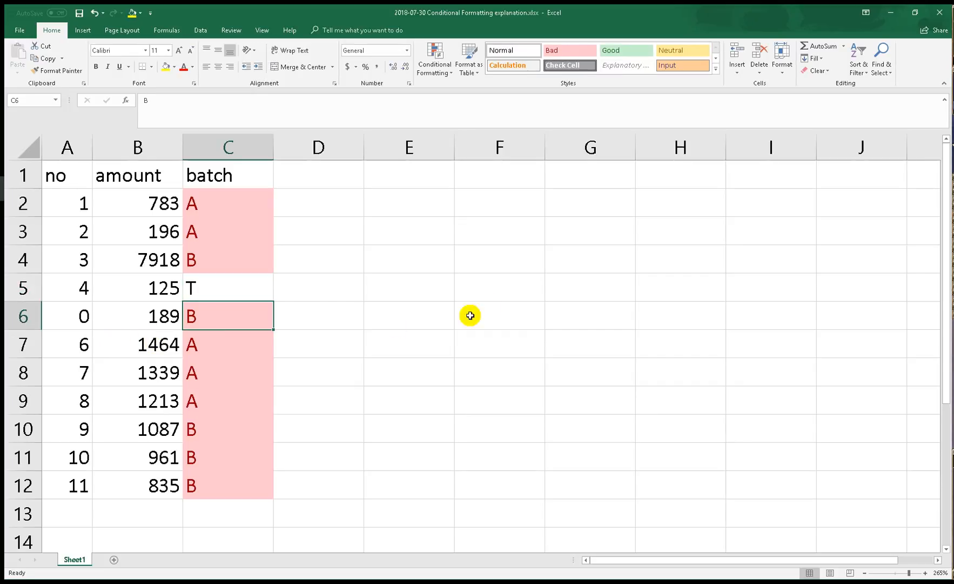
left_click(215, 283)
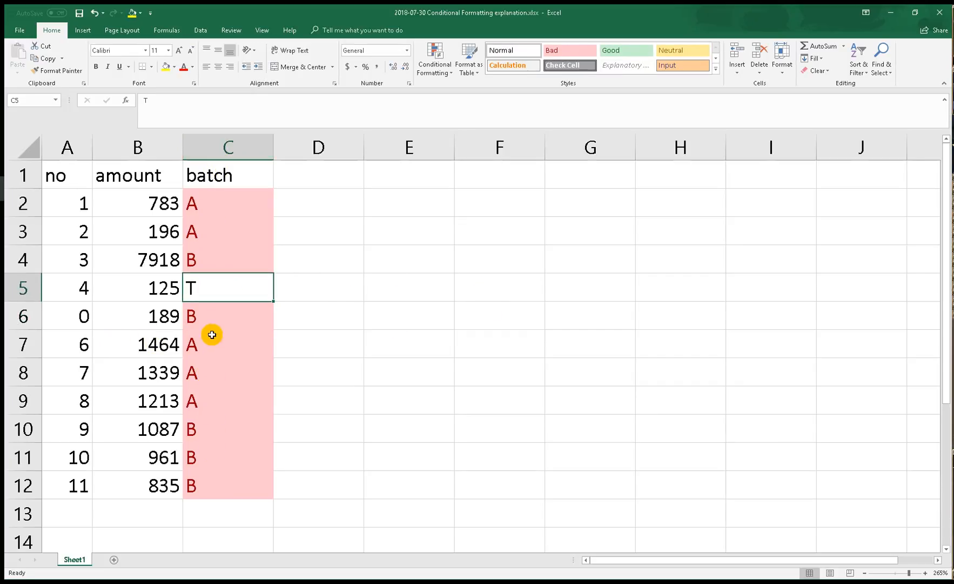
Clear the conditional formatting rules from column C only
left_click(202, 147)
left_click(442, 68)
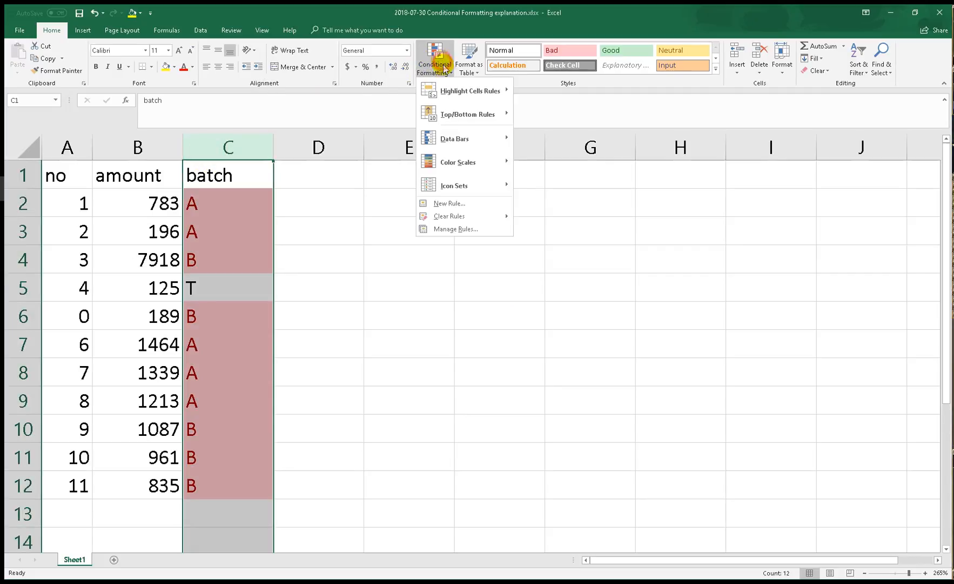
mouse_move(485, 216)
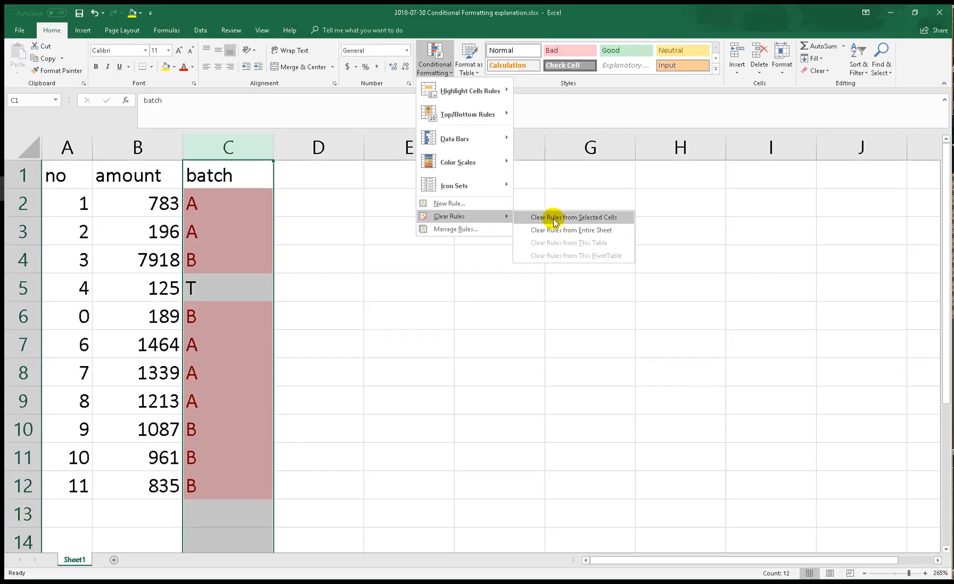
left_click(554, 219)
Apply a Top 10% rule to column B using Light Red Fill with Dark Red Text
left_click(434, 65)
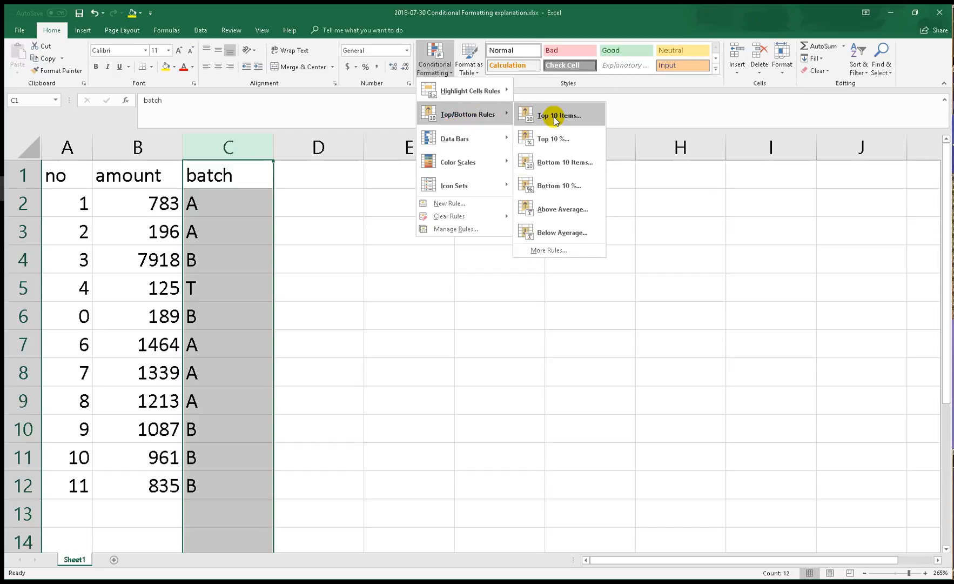
left_click(288, 202)
left_click(159, 143)
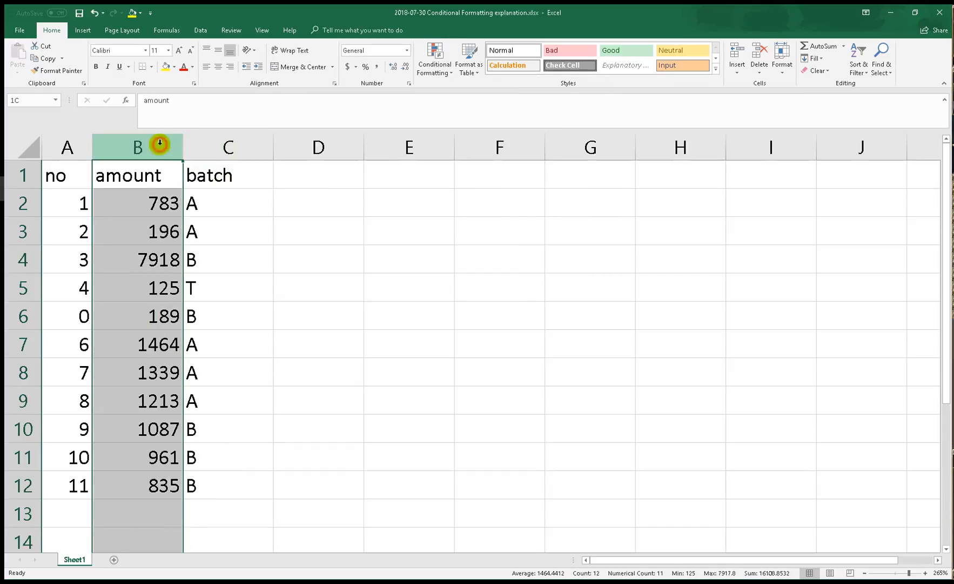
left_click(426, 80)
mouse_move(465, 91)
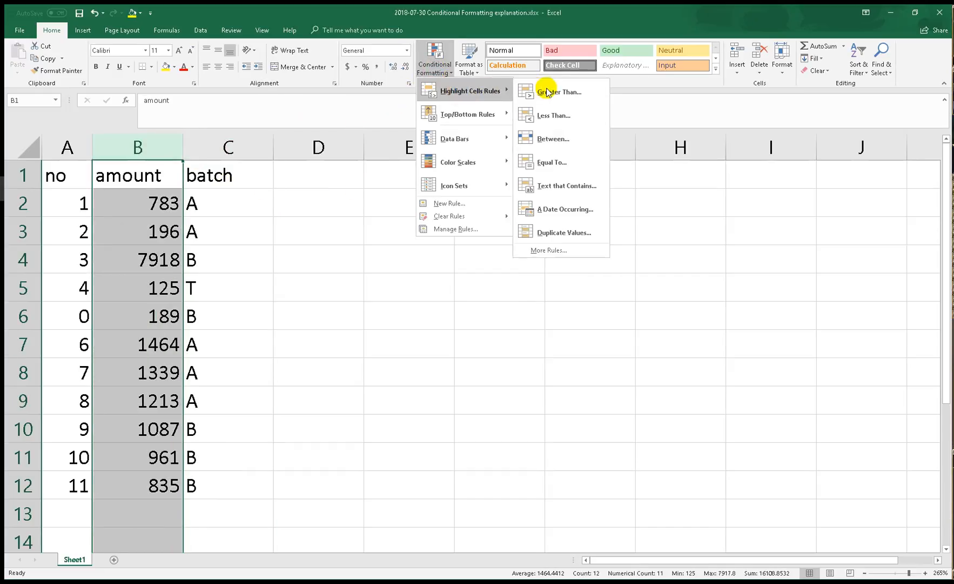
mouse_move(476, 114)
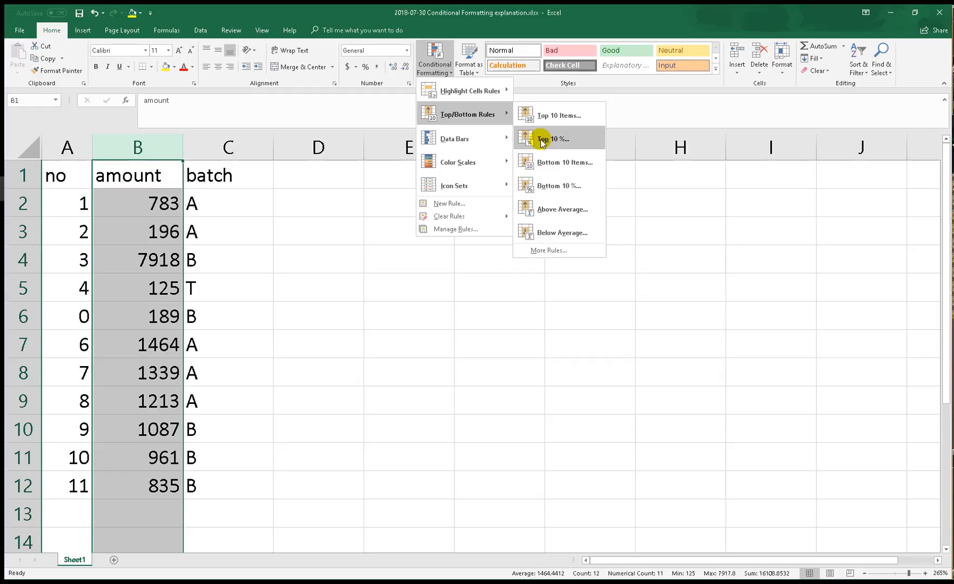
left_click(542, 141)
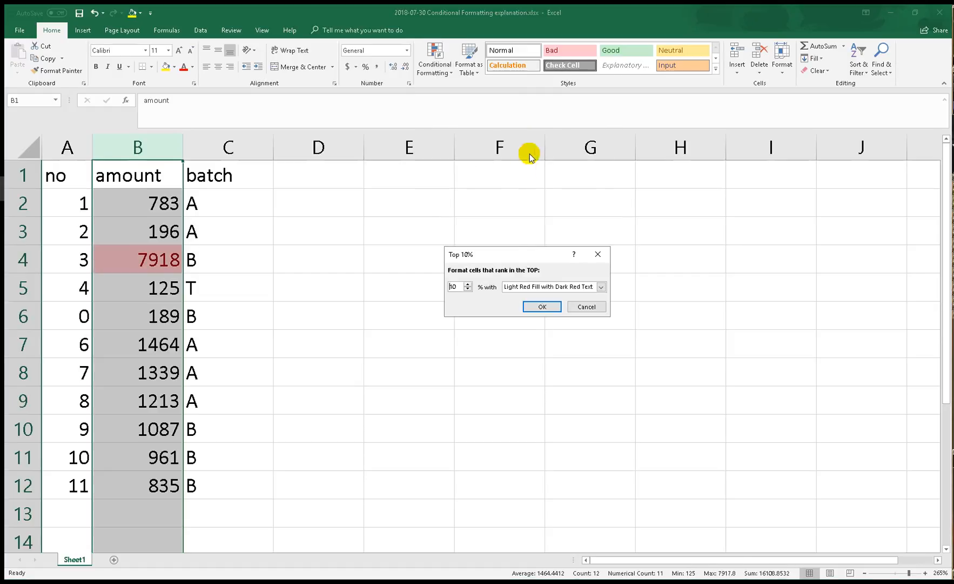
left_click(544, 308)
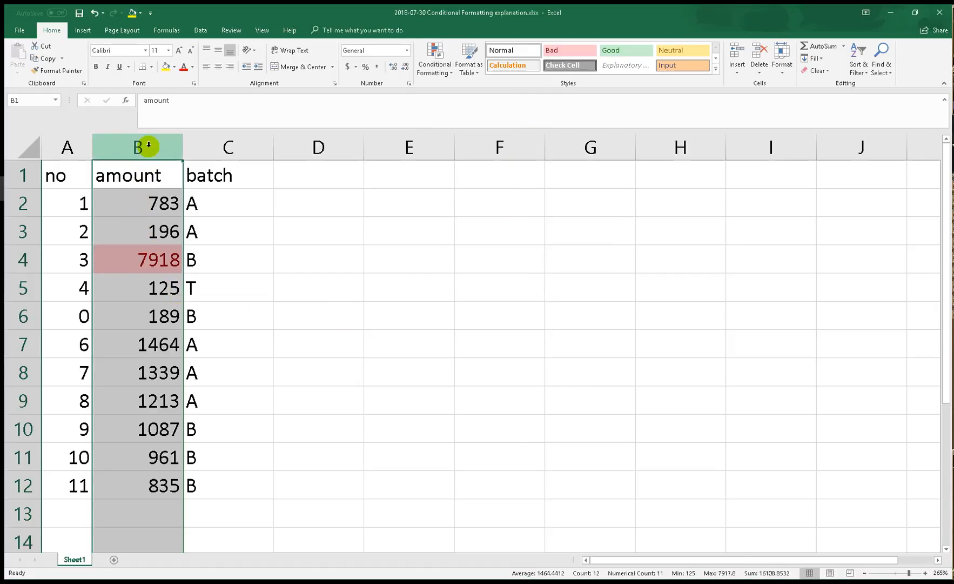
Clear the Top 10% conditional formatting rule from column B only
left_click_drag(153, 199, 155, 492)
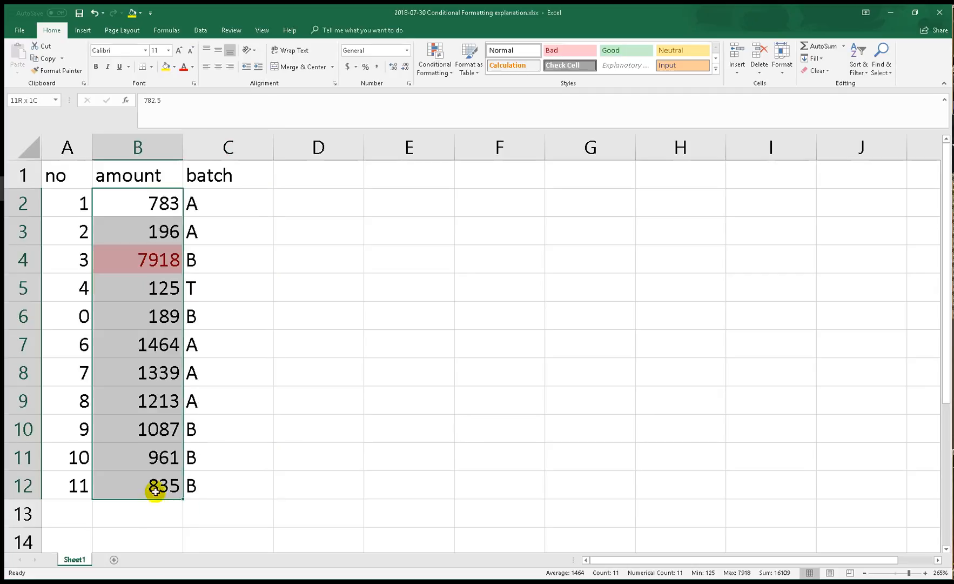
left_click(155, 150)
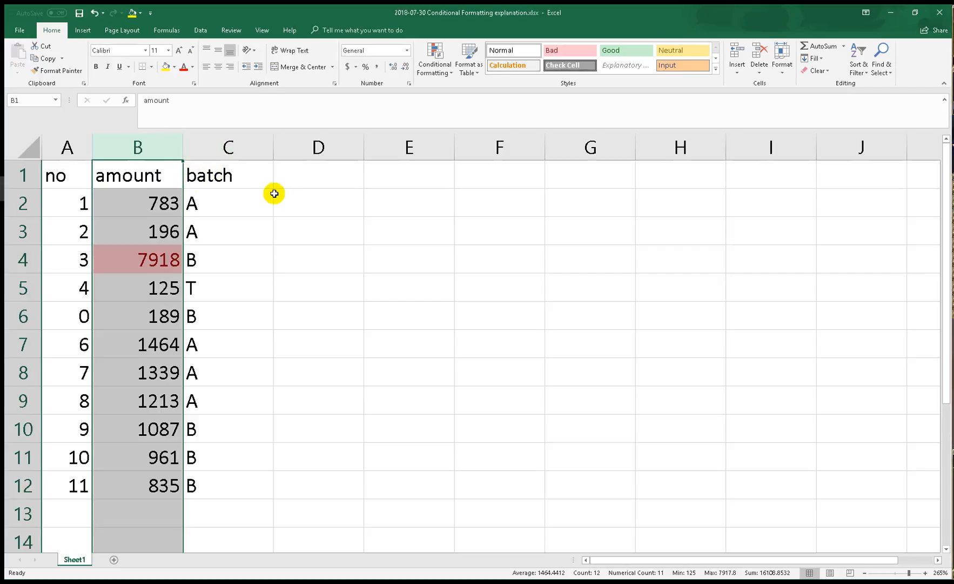
left_click(427, 62)
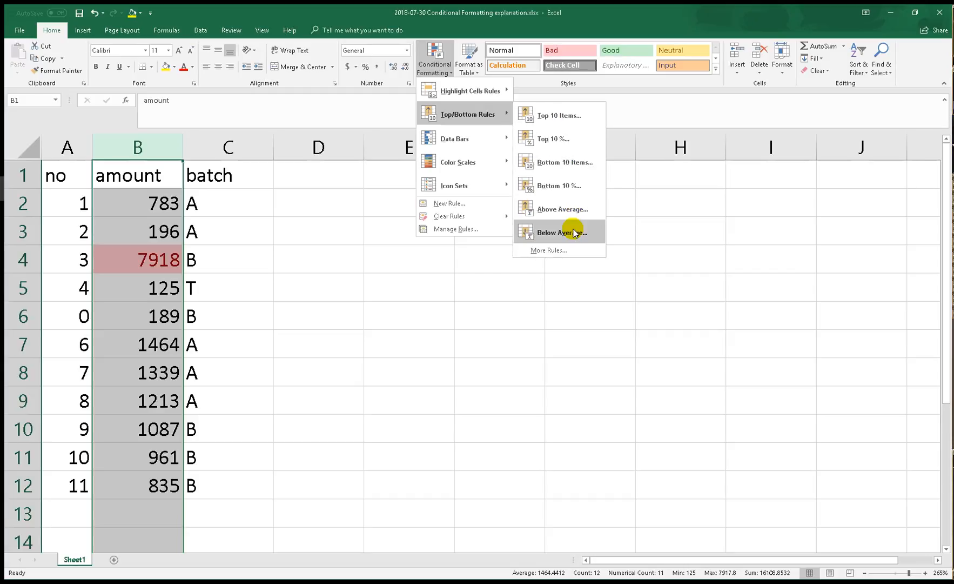
left_click(476, 214)
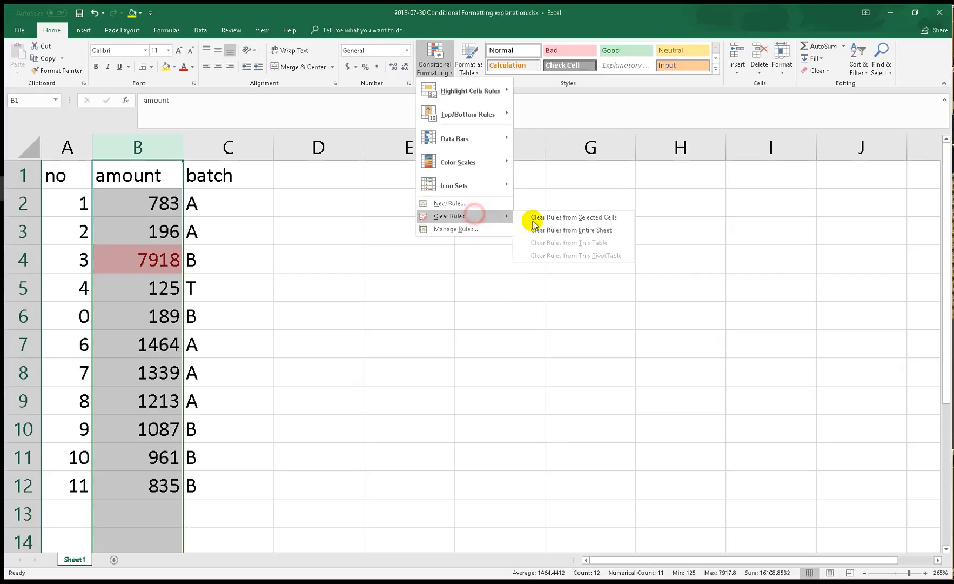
left_click(573, 219)
left_click(436, 63)
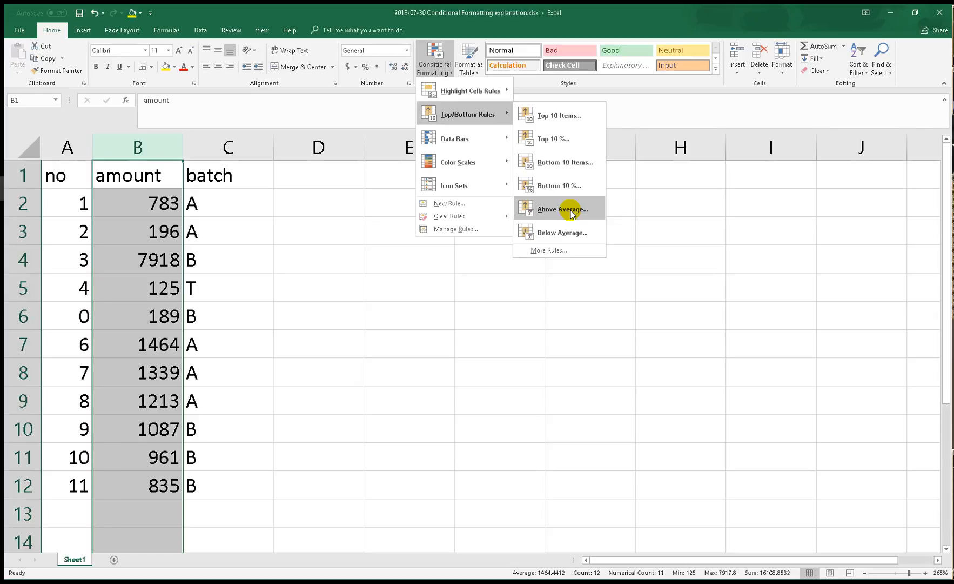
left_click(571, 211)
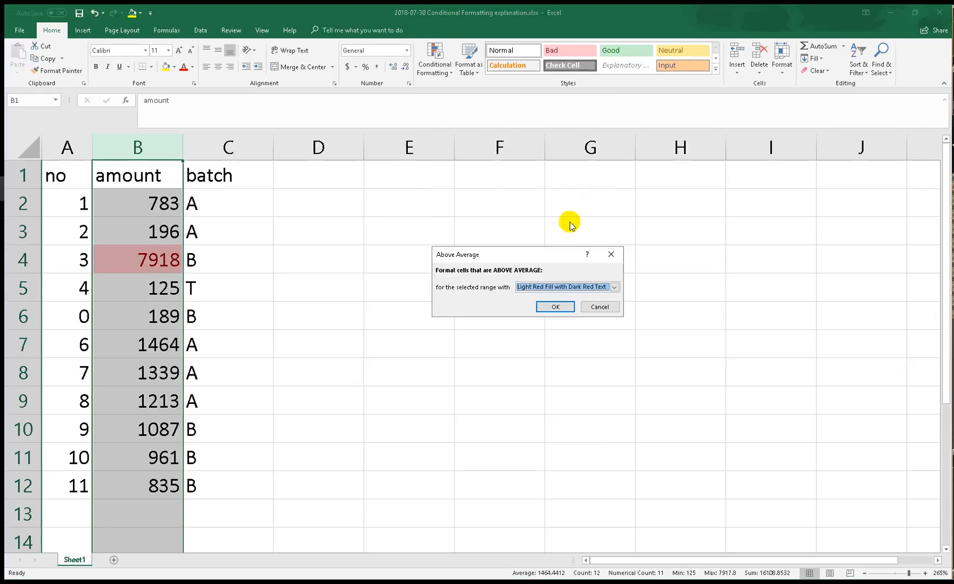
left_click(592, 306)
Apply a Below Average rule to column B using Light Red Fill with Dark Red Text and check the highlighted amounts
left_click(438, 62)
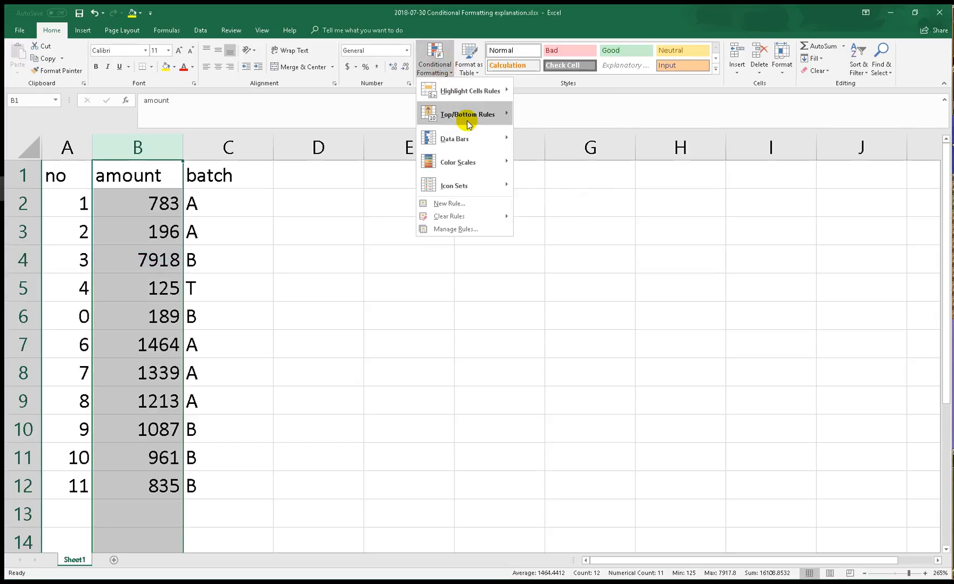
mouse_move(464, 115)
left_click(575, 238)
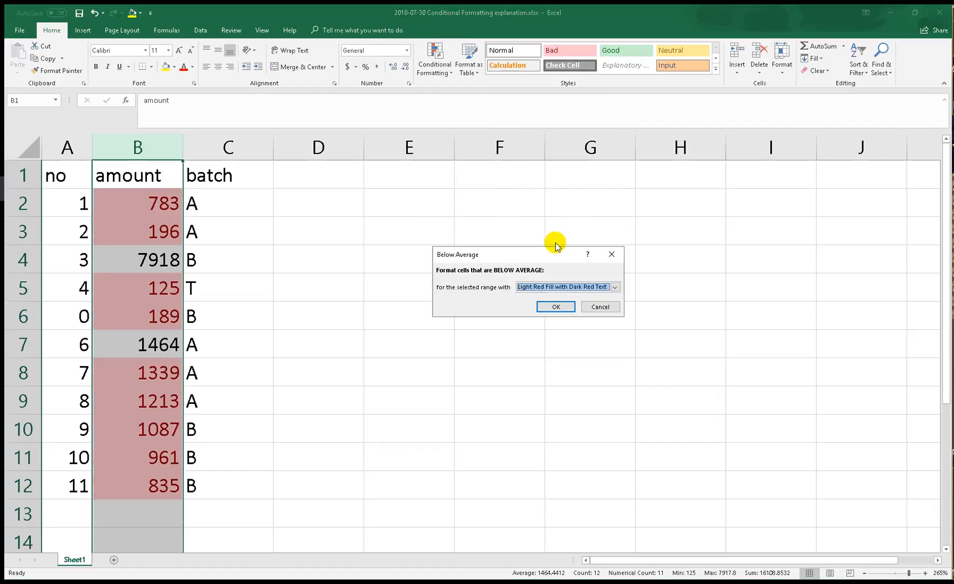
left_click(553, 306)
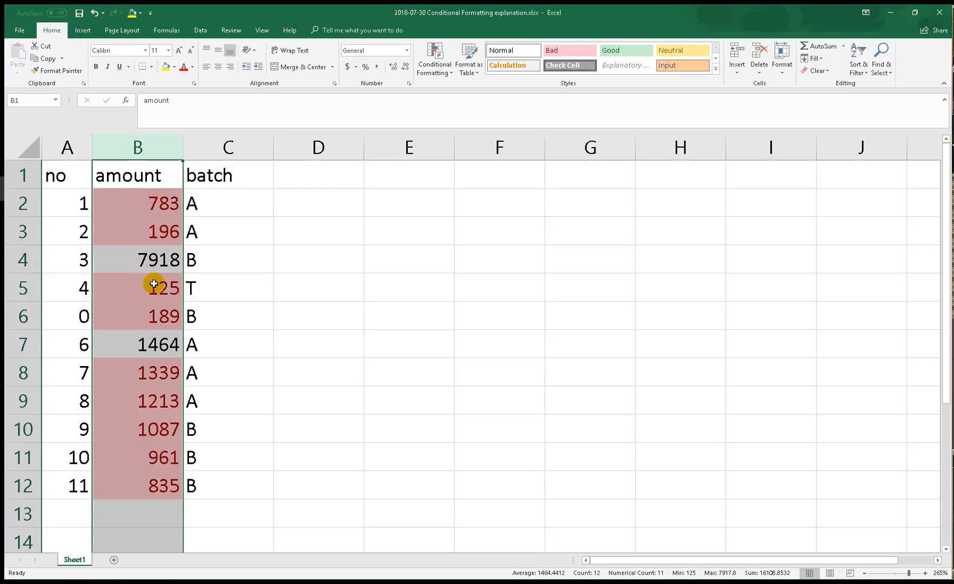
left_click_drag(147, 202, 143, 228)
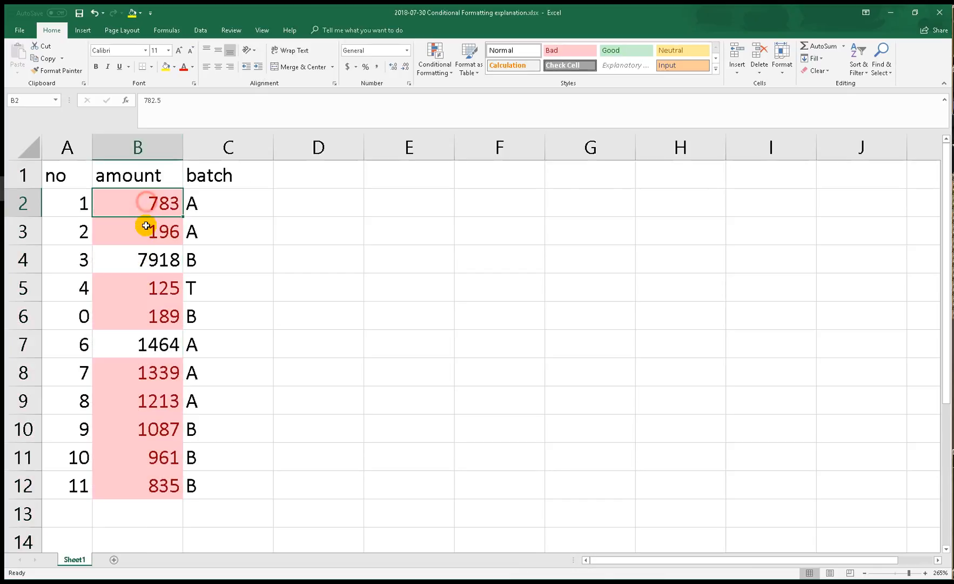
left_click_drag(142, 295, 143, 319)
left_click(138, 428)
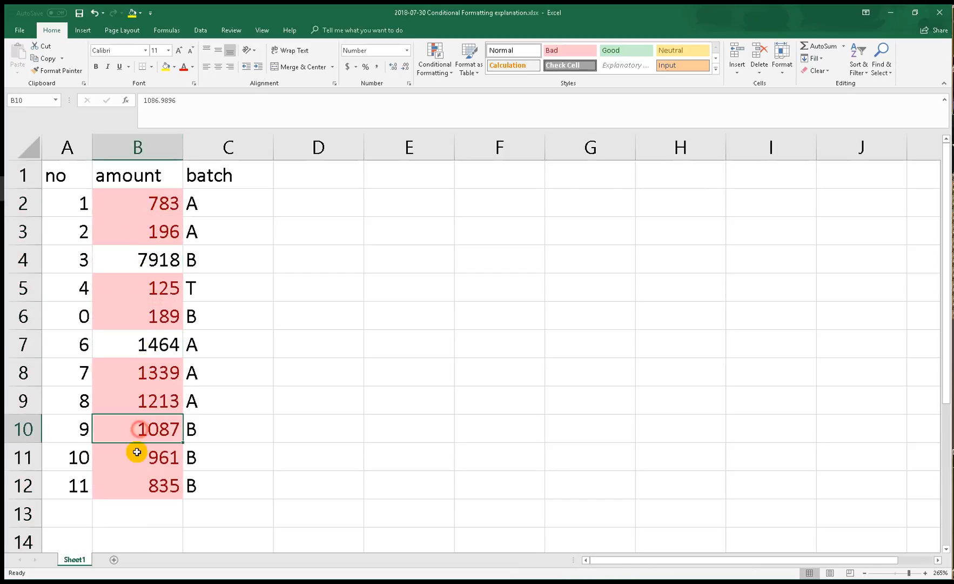
left_click(137, 460)
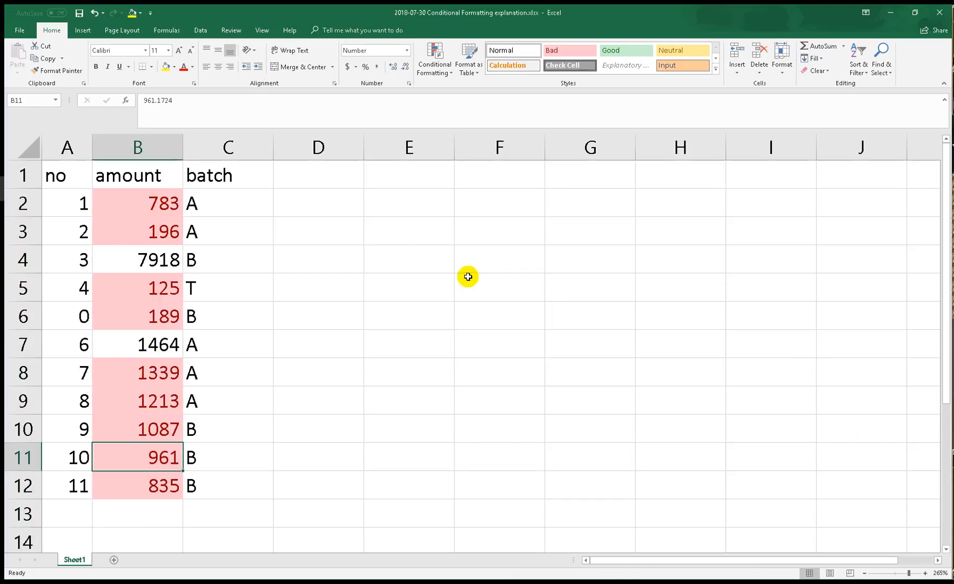
left_click(234, 249)
Clear the Below Average rule from the selected cells of column B
left_click(138, 145)
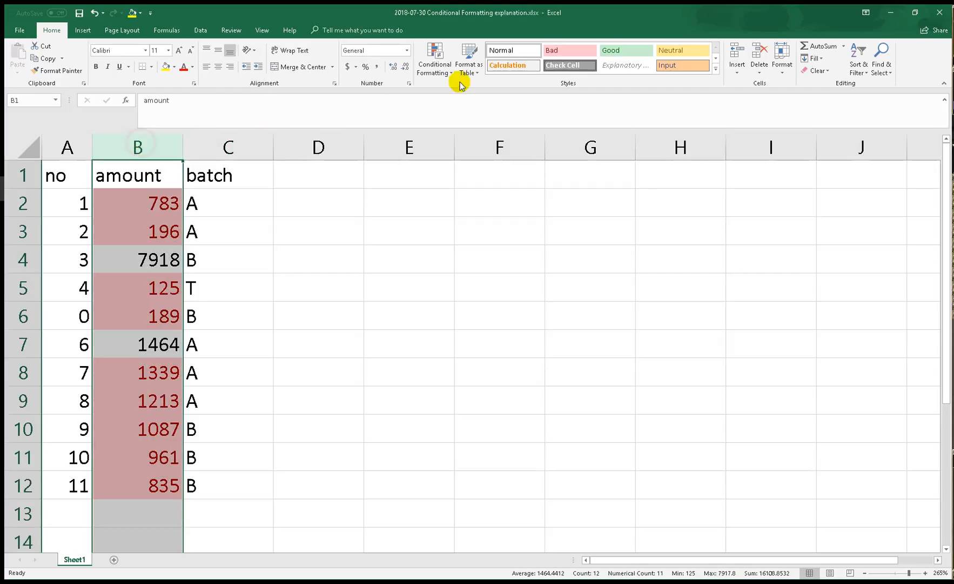
left_click(434, 61)
left_click(479, 215)
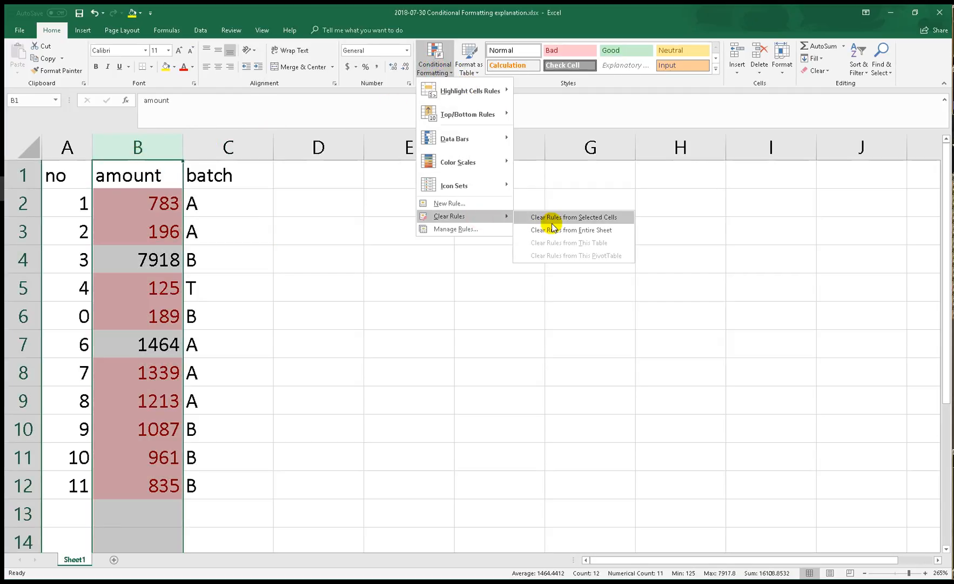
left_click(550, 219)
left_click(310, 192)
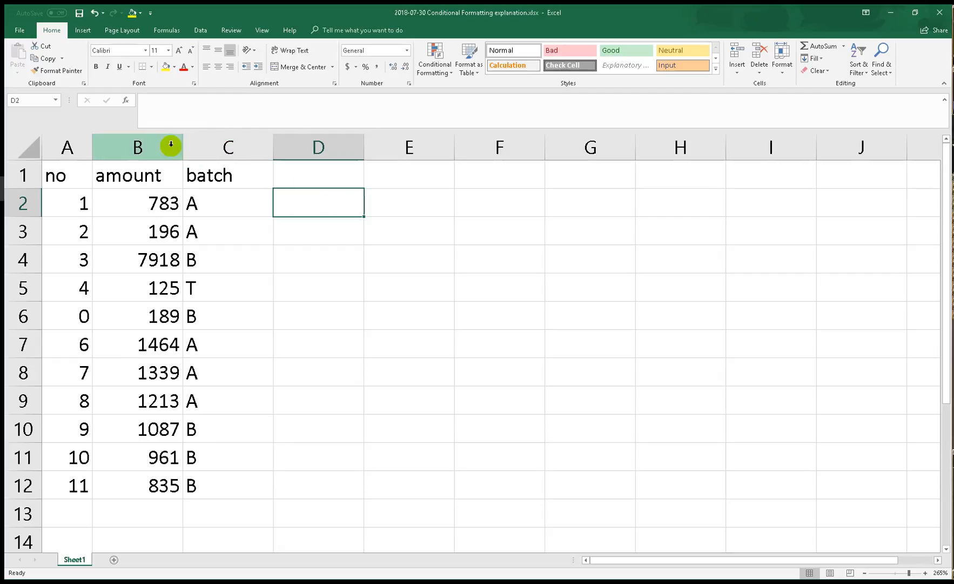
left_click(446, 81)
mouse_move(464, 112)
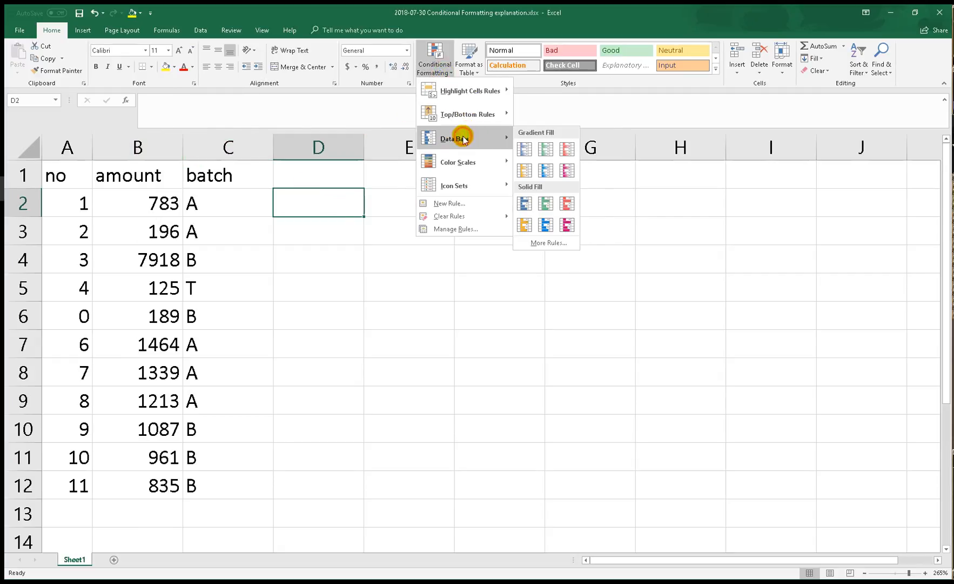
left_click(259, 278)
Apply magenta gradient-fill data bars to the amounts in column B and check the bar of the largest amount
left_click(172, 153)
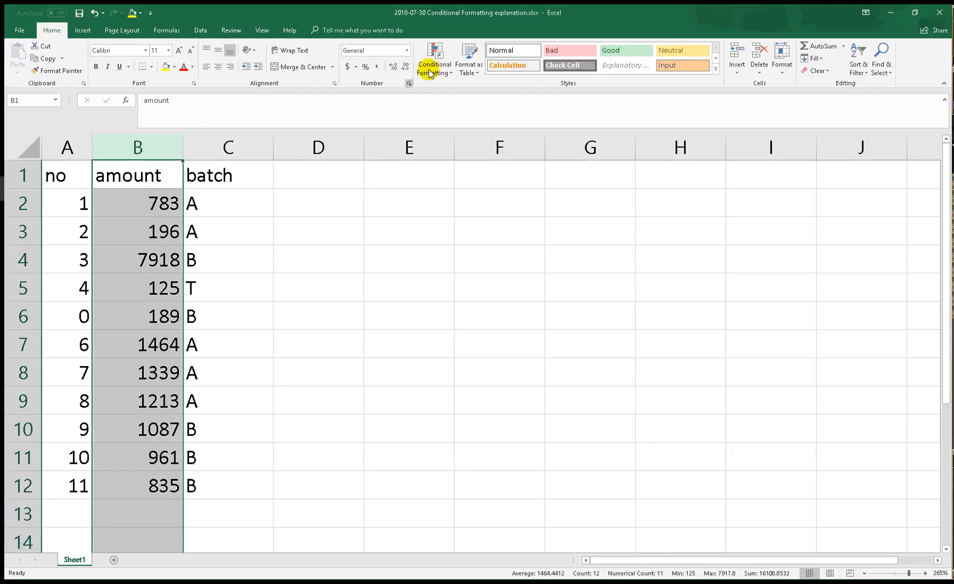
left_click(435, 65)
mouse_move(454, 138)
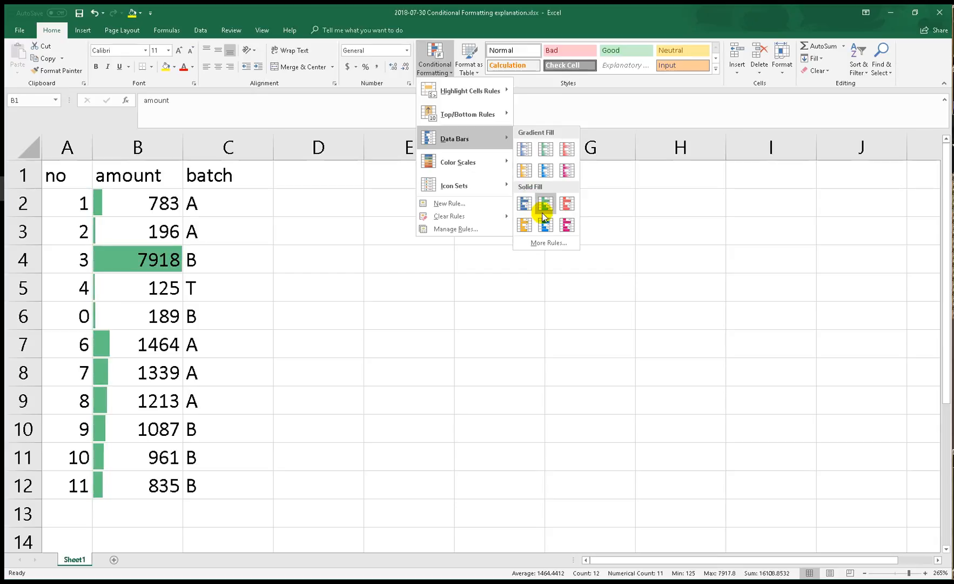
left_click(568, 172)
left_click(292, 315)
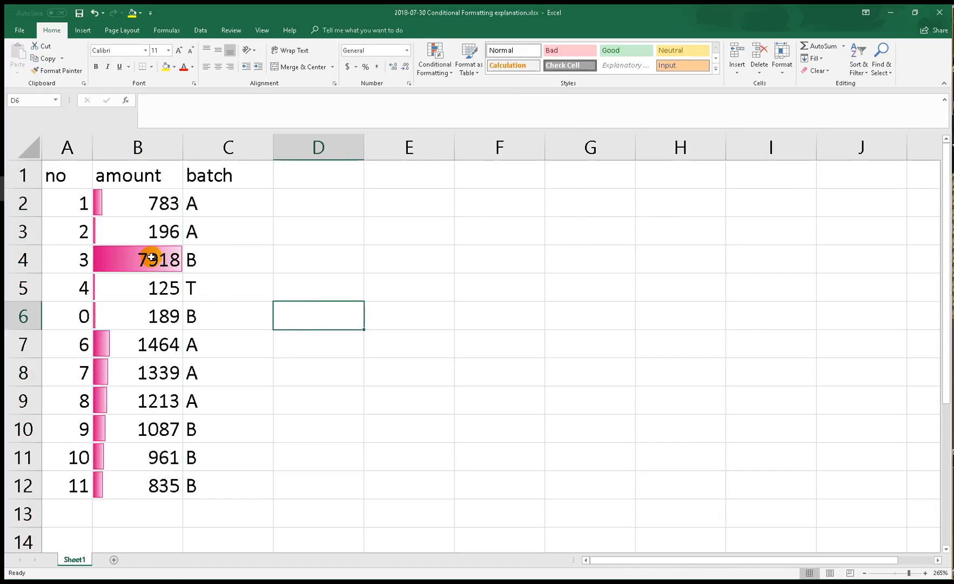
left_click(164, 261)
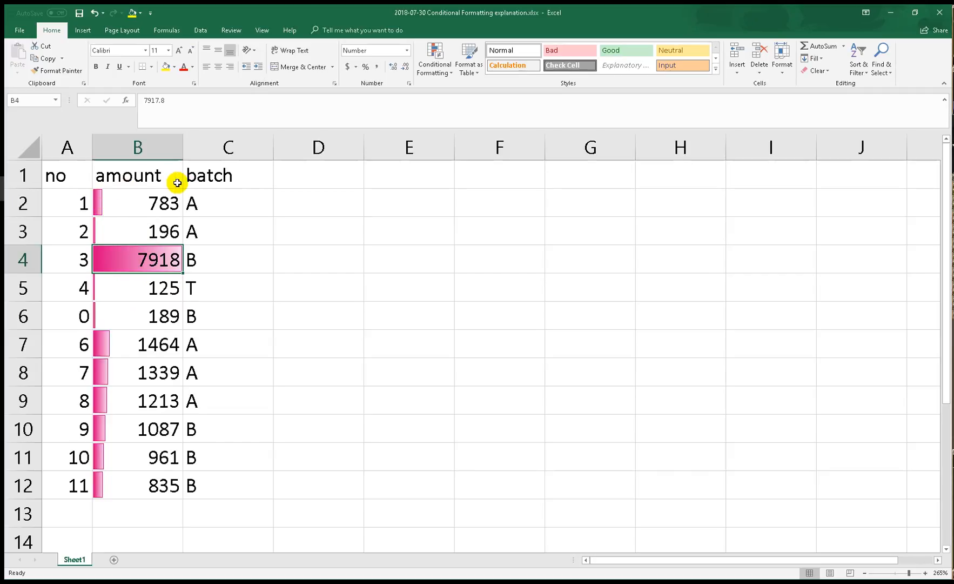
Clear the data bar formatting from column B
left_click(157, 146)
left_click(435, 60)
mouse_move(500, 219)
left_click(557, 228)
Apply the Green - Yellow - Red color scale to column B and check its highest and lowest amounts
left_click(434, 59)
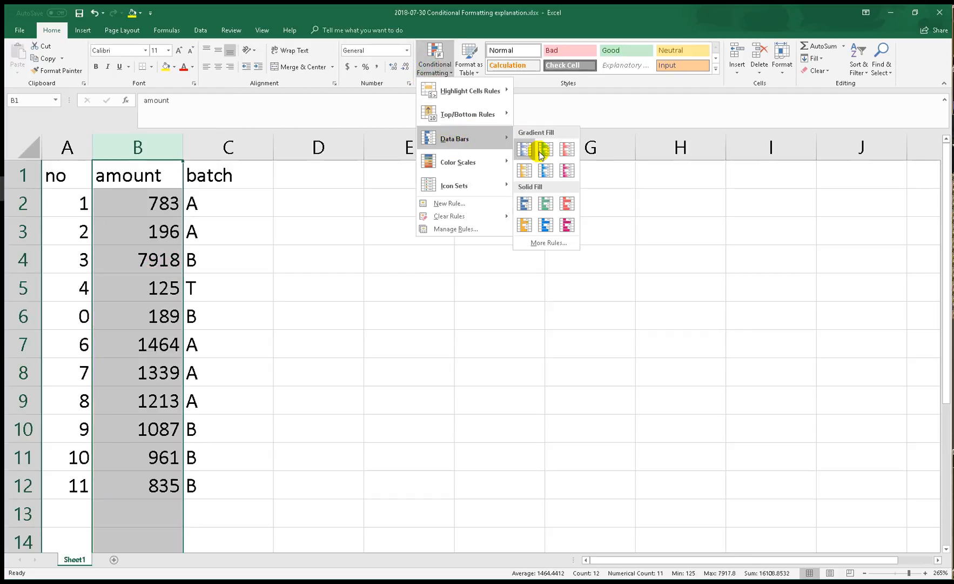
mouse_move(454, 161)
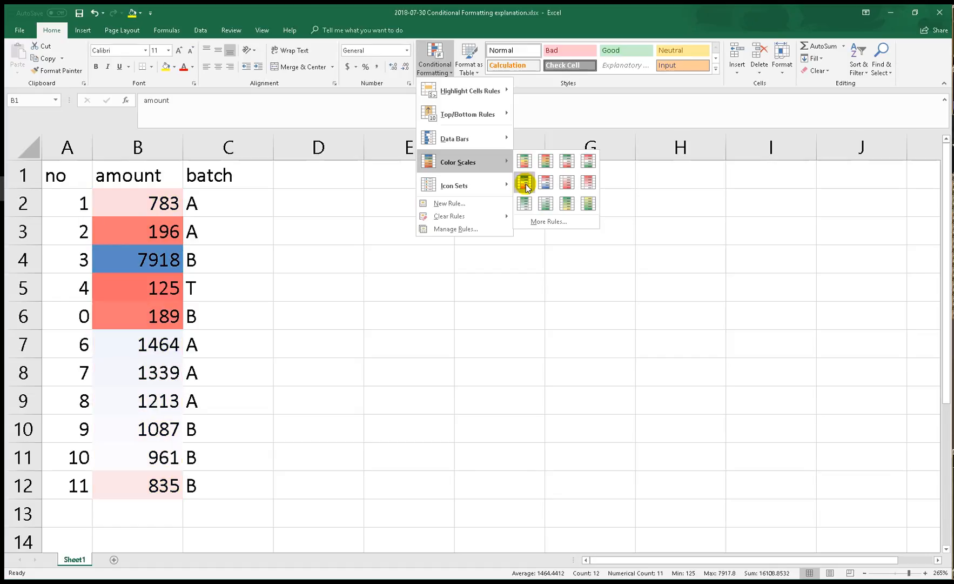
left_click(528, 164)
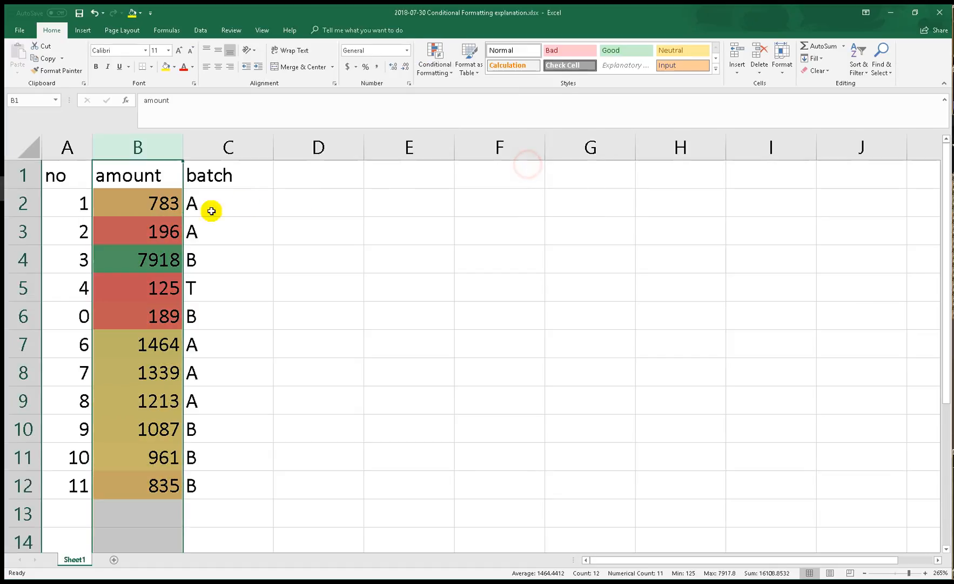
left_click(144, 256)
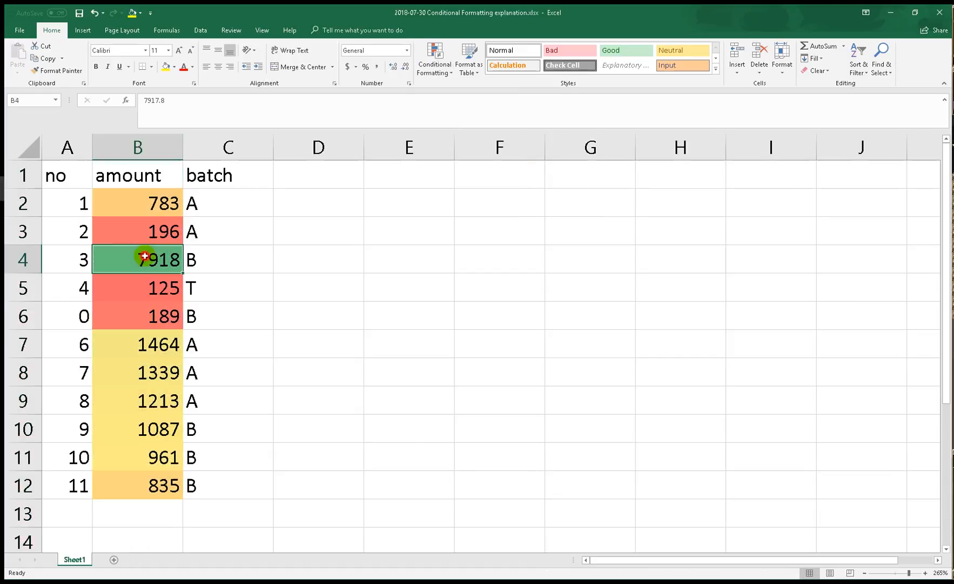
left_click(140, 292)
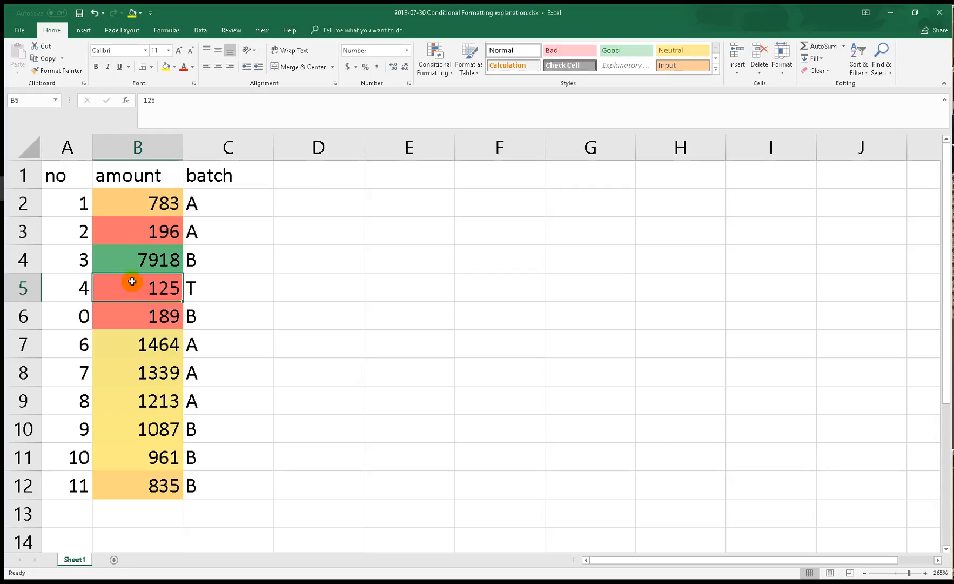
left_click(434, 60)
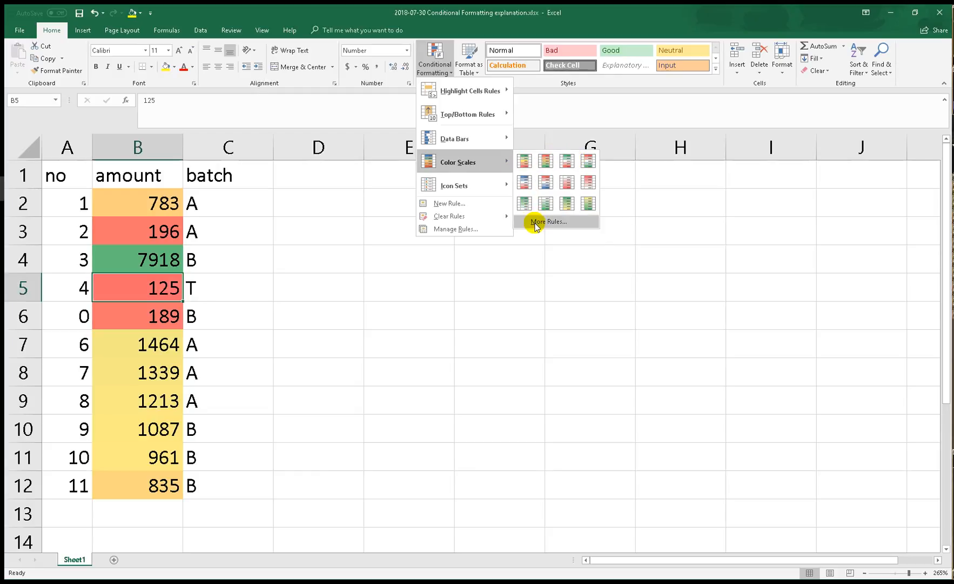
left_click(535, 223)
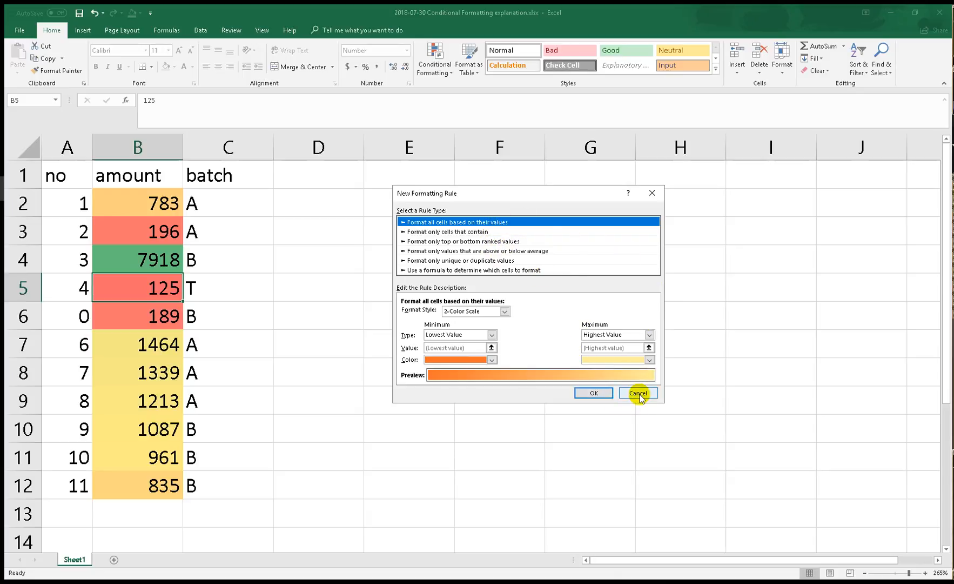
left_click(638, 393)
Clear the color scale rule from the selected cells of column B
left_click(157, 148)
left_click(436, 54)
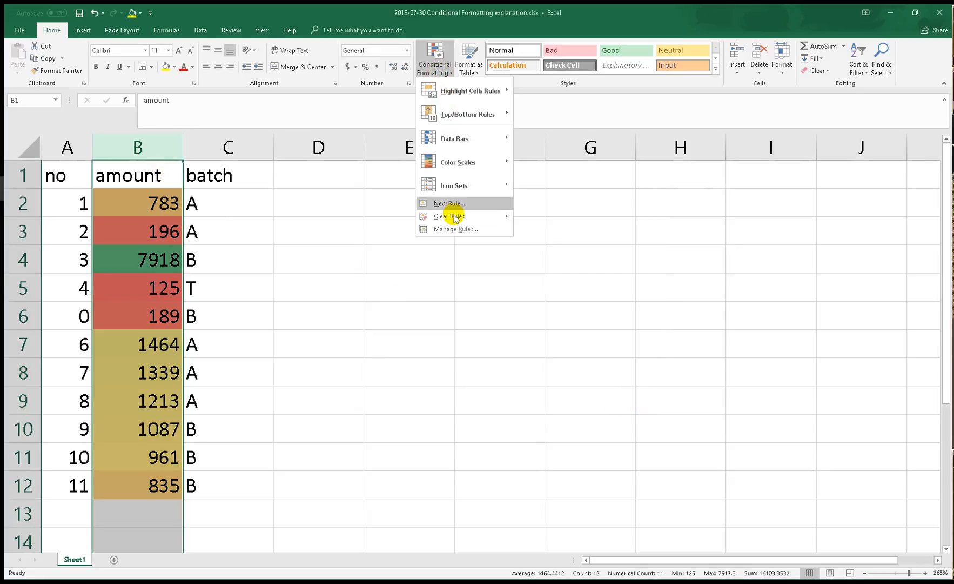
left_click(453, 217)
left_click(563, 216)
Apply the directional icon set with three colored arrows (green up, yellow sideways, red down) to column B
left_click(436, 54)
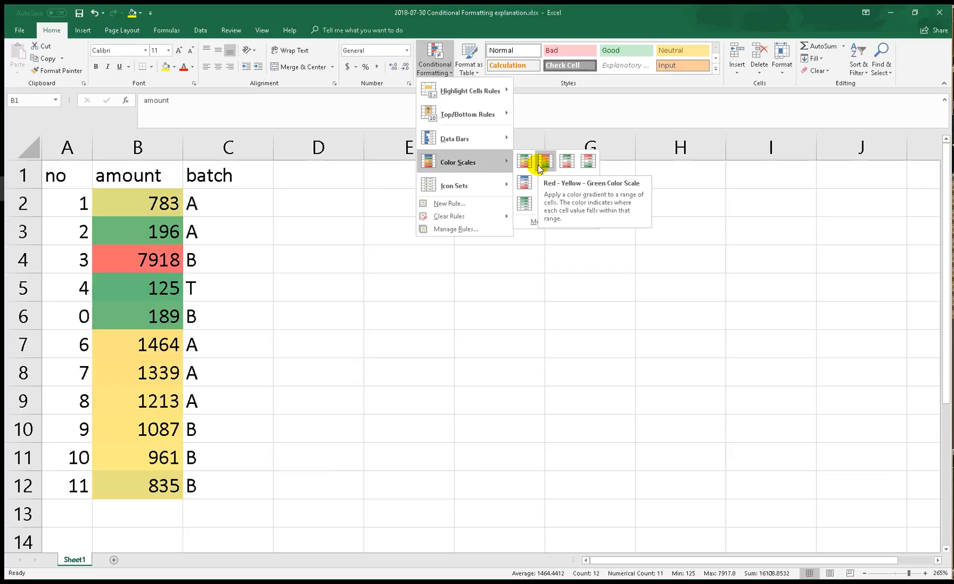
mouse_move(491, 187)
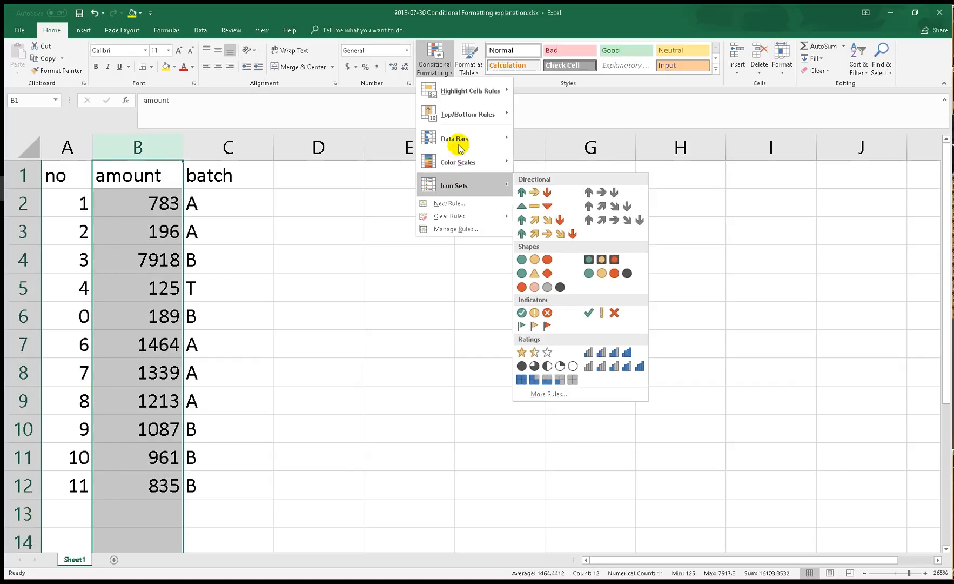
mouse_move(460, 186)
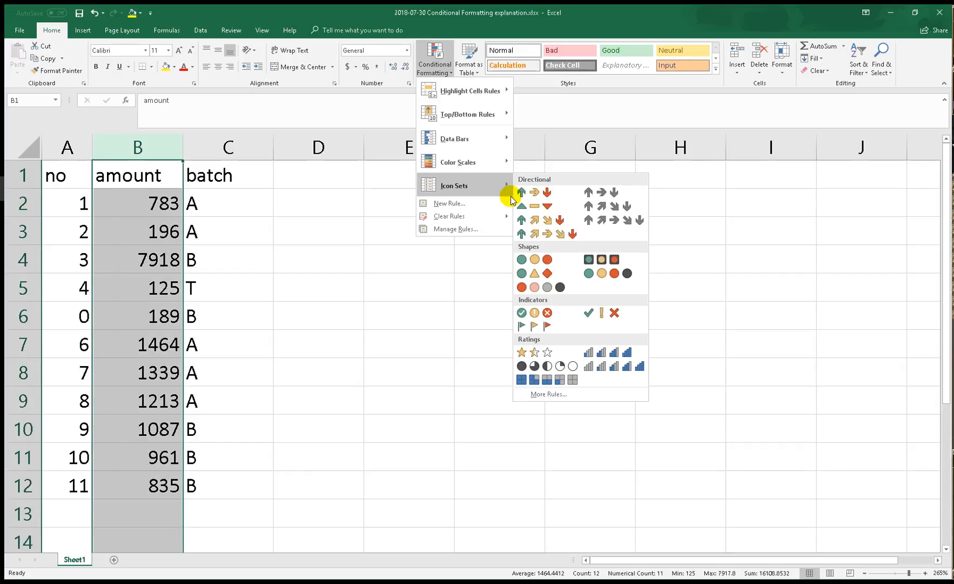
left_click(520, 192)
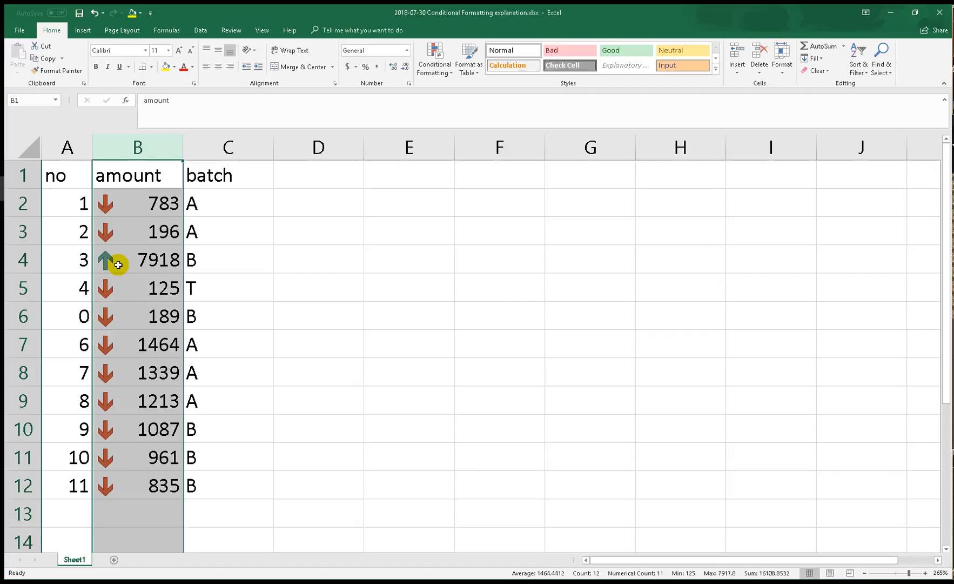
left_click(434, 62)
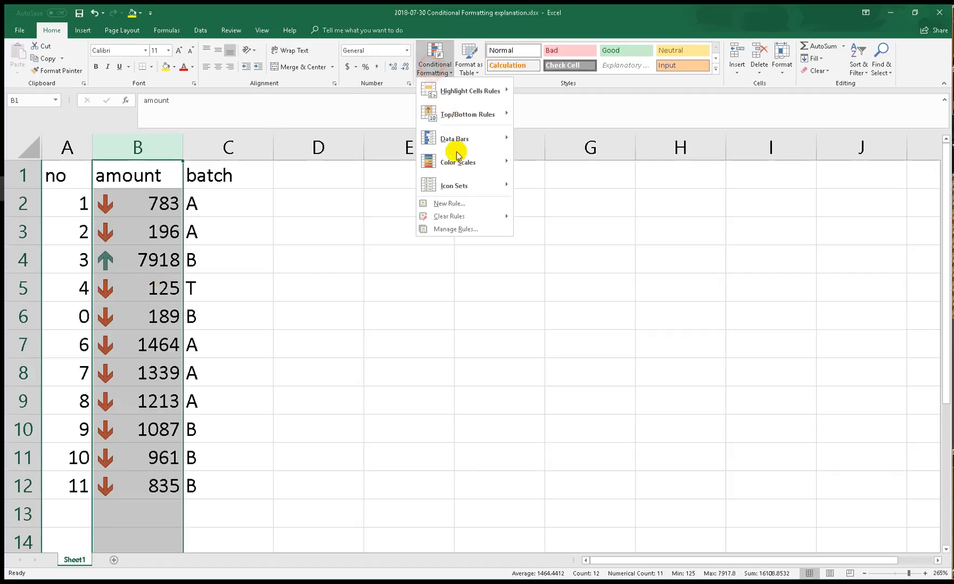
left_click(459, 185)
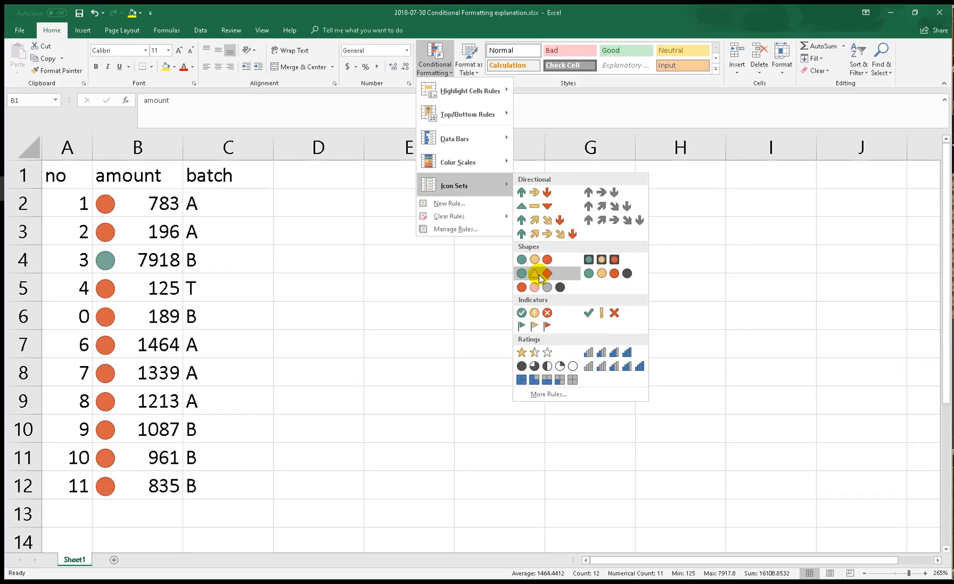
left_click(528, 189)
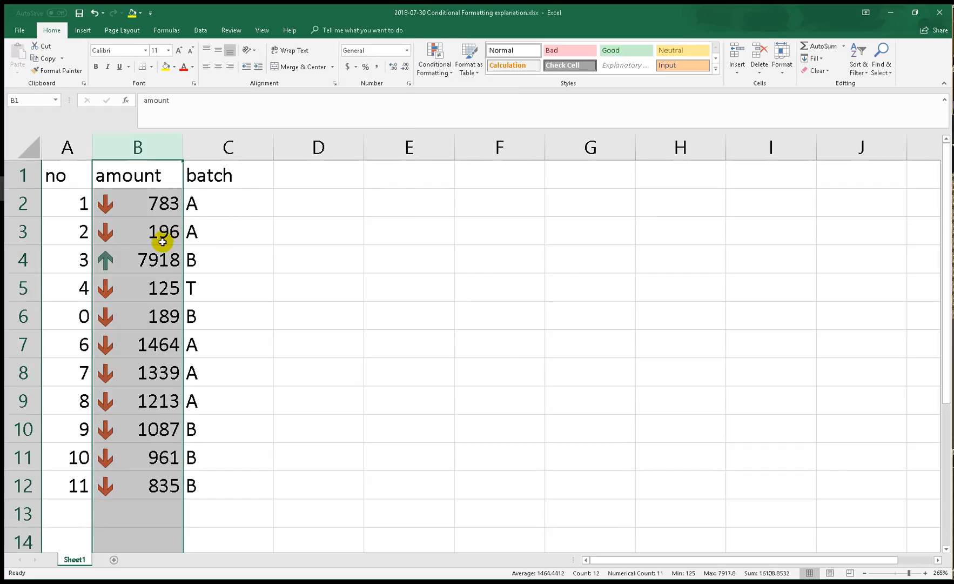
Preview other icon sets on the highest amount in cell B4 and clear the conditional formatting rules from that cell only
left_click(127, 261)
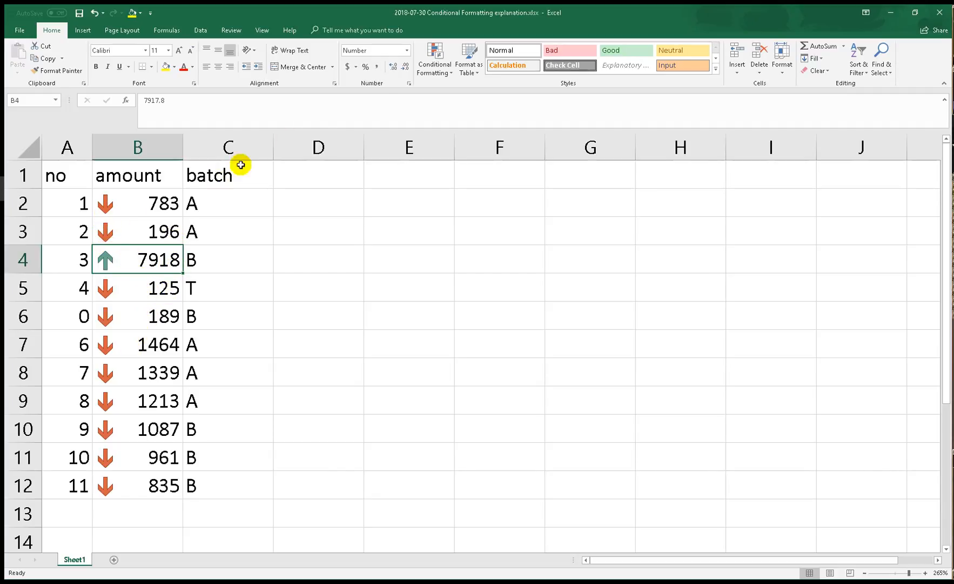
left_click(435, 59)
mouse_move(450, 187)
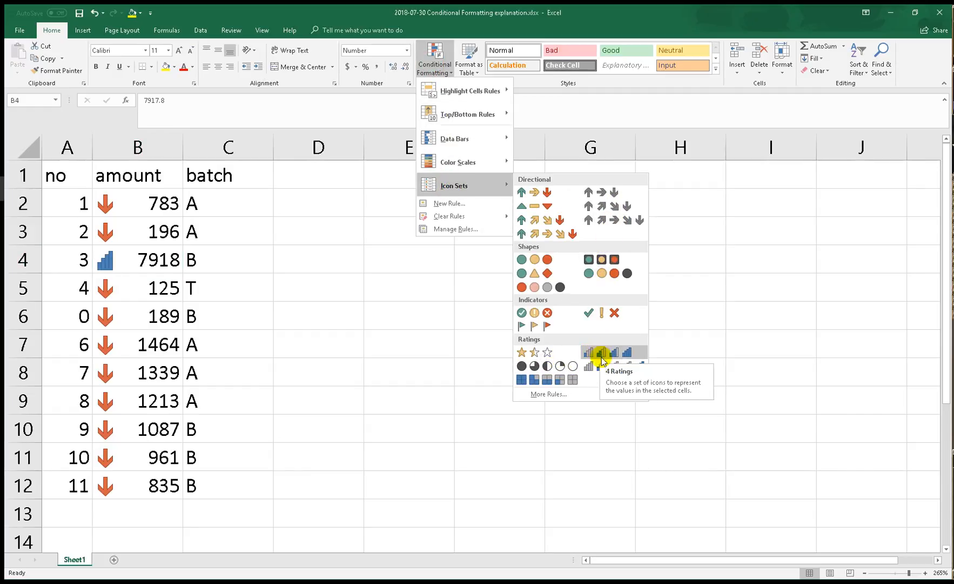
mouse_move(462, 218)
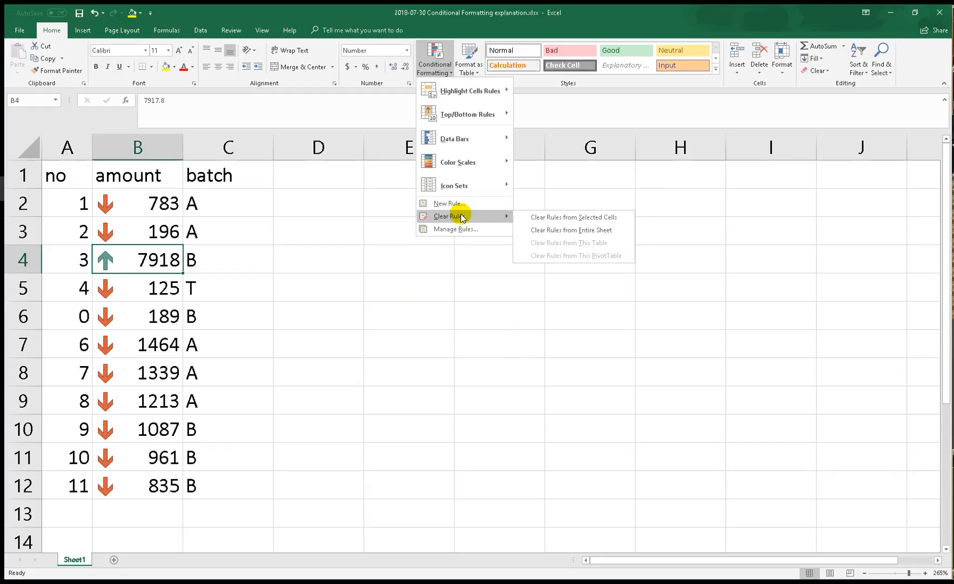
left_click(565, 217)
Clear the icon set rule from the whole of column B
left_click(137, 145)
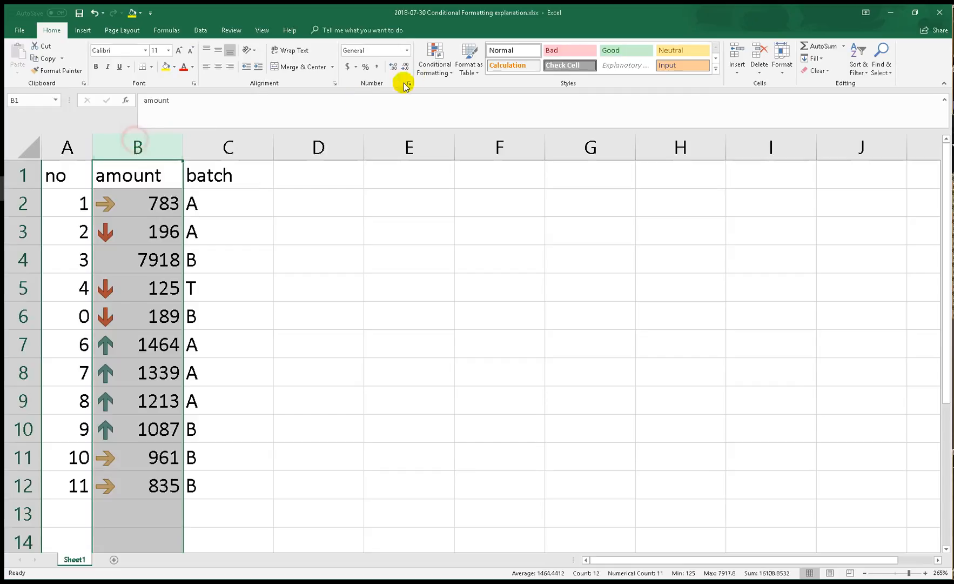
left_click(434, 64)
mouse_move(461, 218)
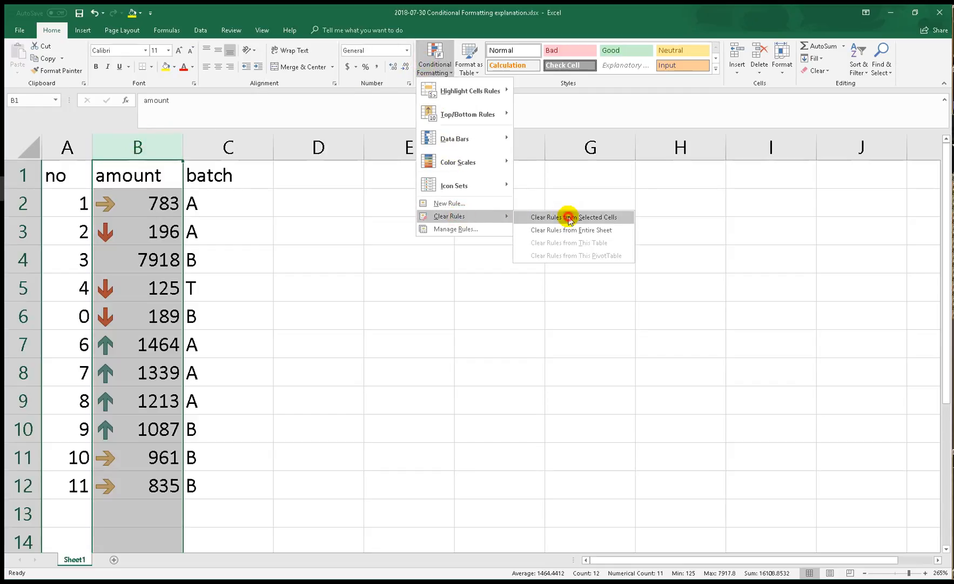
left_click(567, 216)
Start a new formatting rule for column B that formats all cells based on their values with a 3-Color Scale
left_click(430, 63)
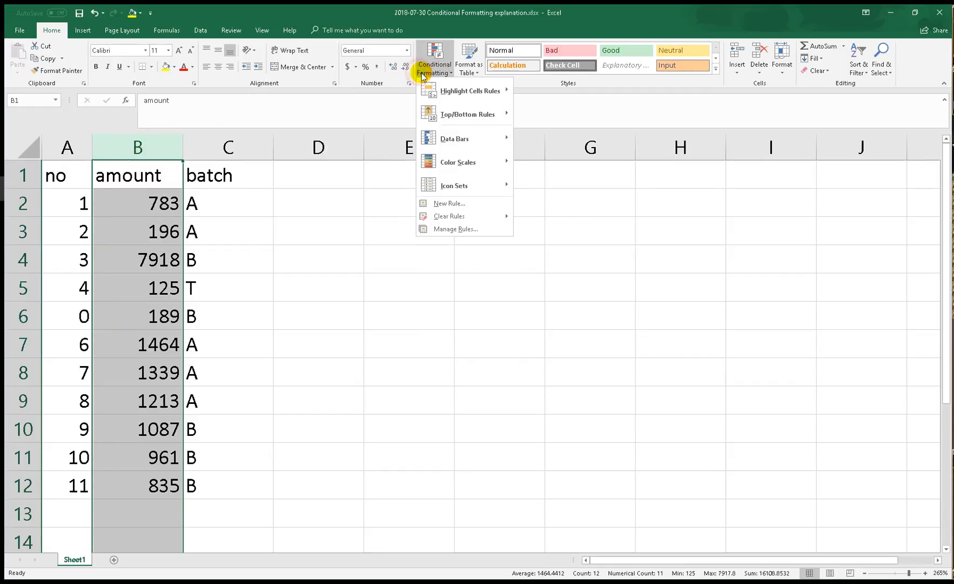
mouse_move(469, 162)
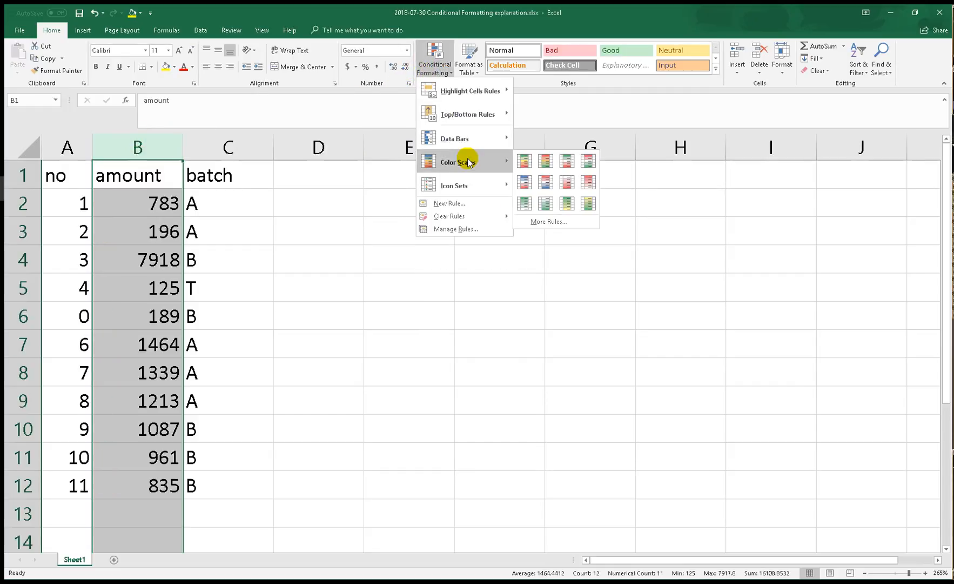
left_click(449, 205)
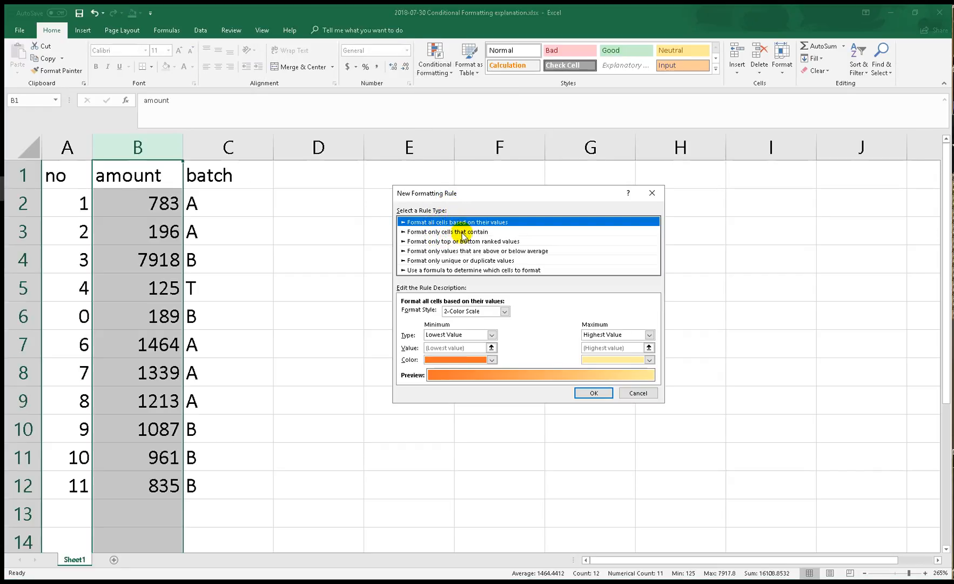
left_click_drag(523, 196, 472, 194)
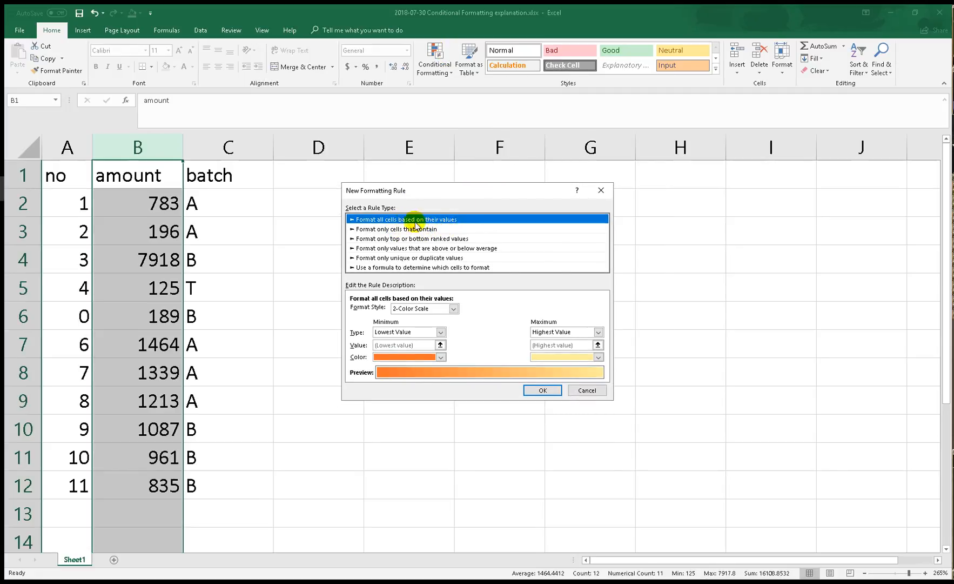
left_click(453, 308)
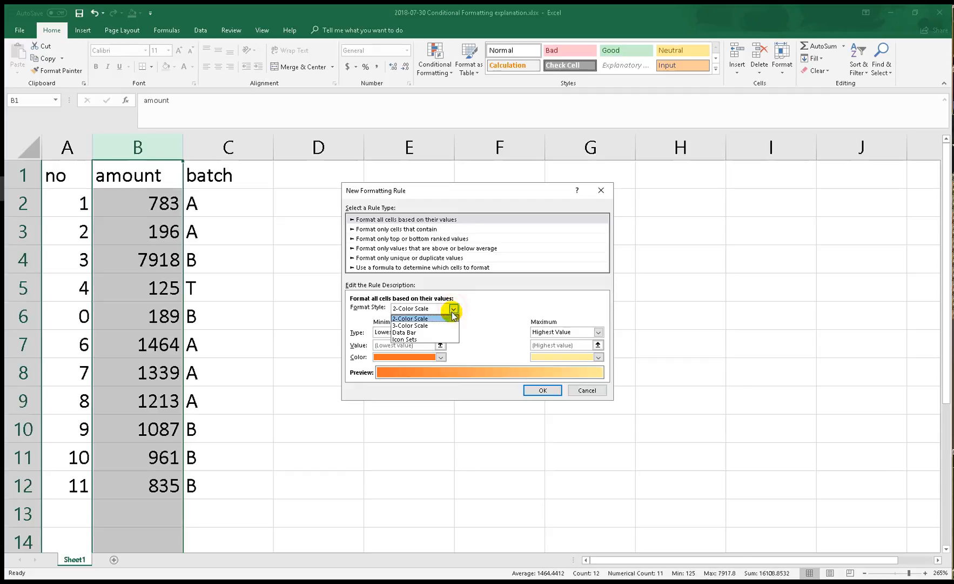
left_click(435, 325)
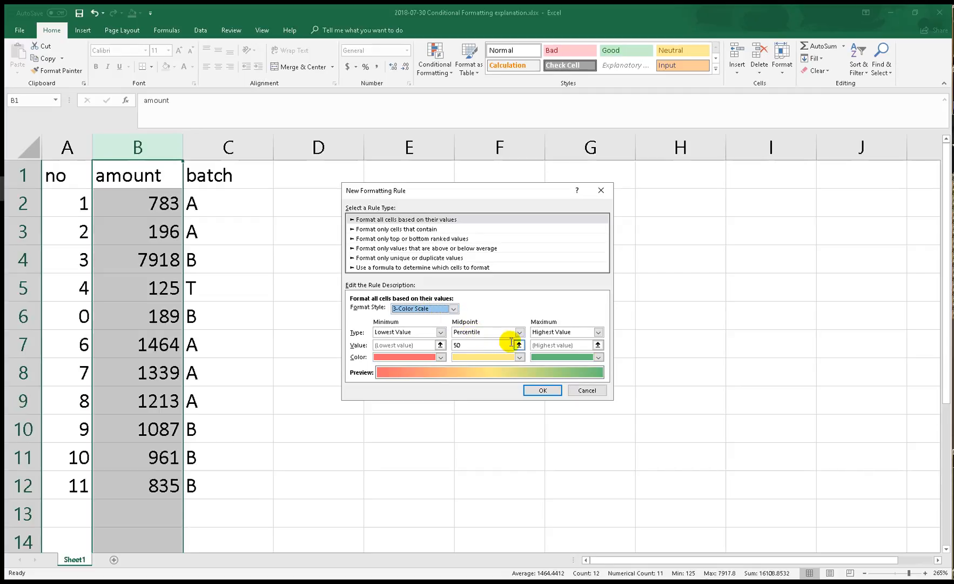
Try Number and Percent as the midpoint type of the 3-color scale
left_click(485, 345)
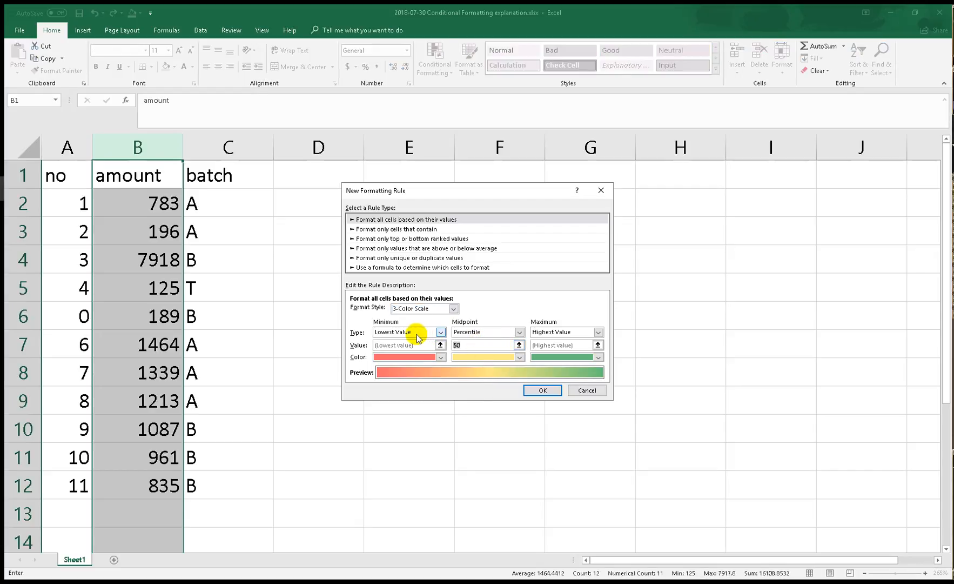
left_click(485, 332)
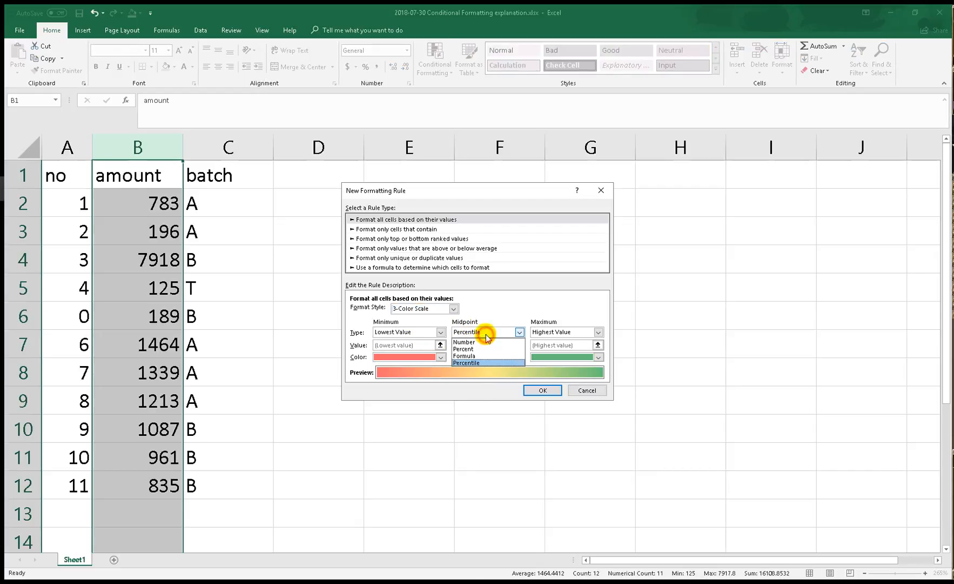
left_click(469, 342)
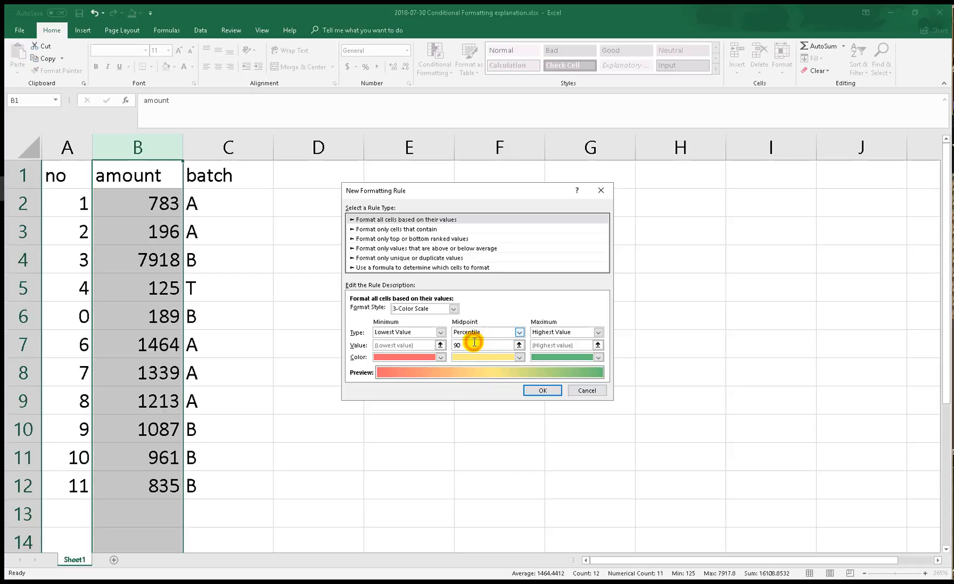
left_click(471, 345)
left_click(478, 334)
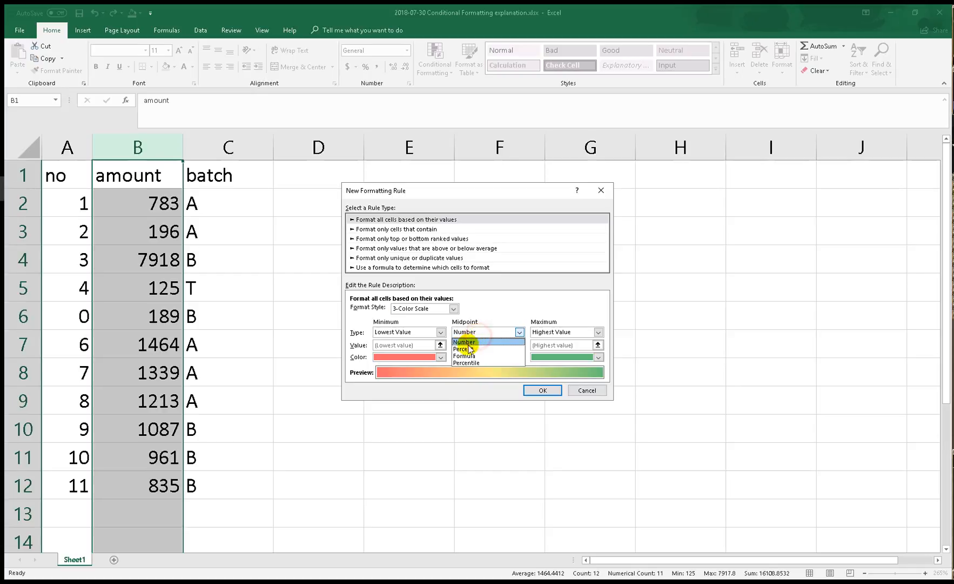
left_click(467, 345)
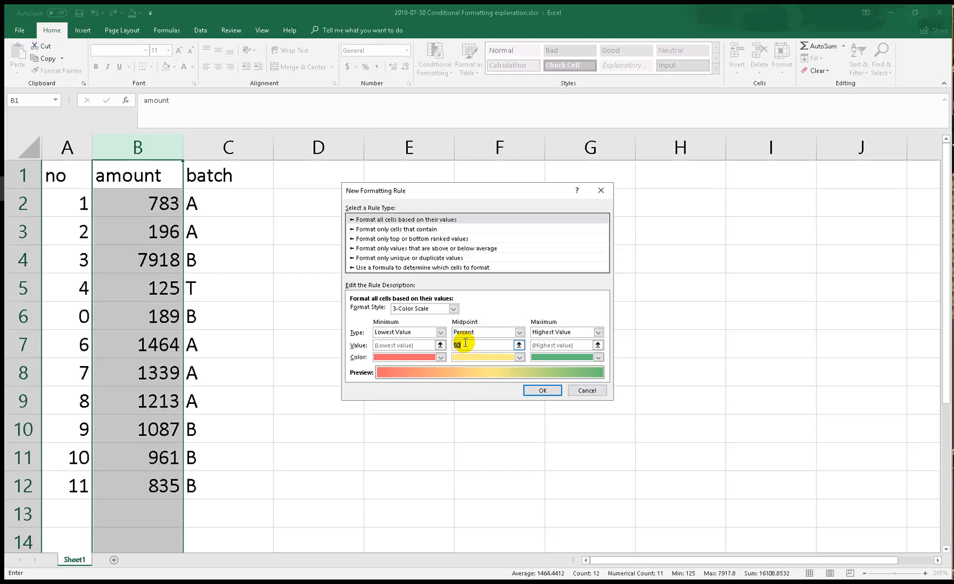
Examine the remaining rule types, from cells that contain certain values to formula-based formatting, and discard the new rule
left_click(399, 229)
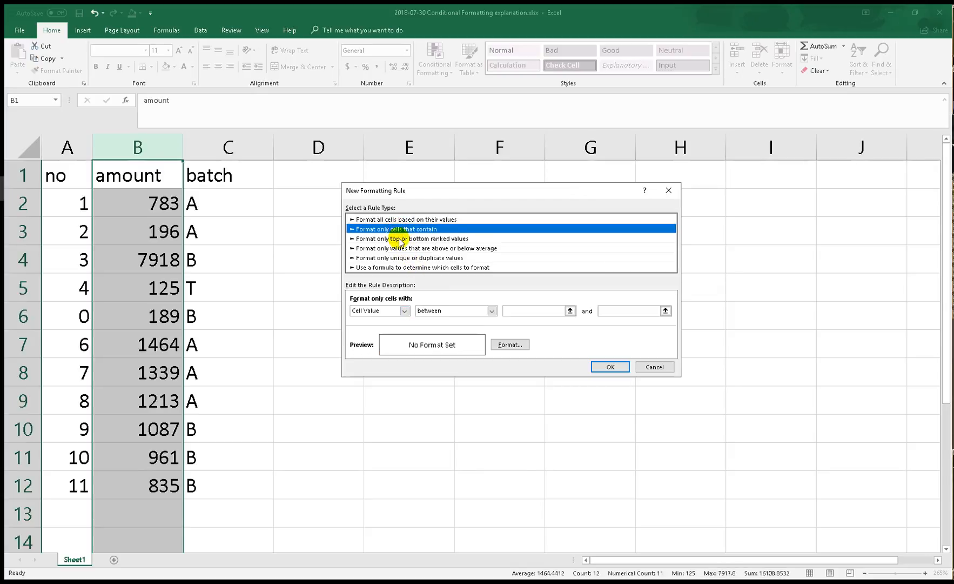
left_click(372, 311)
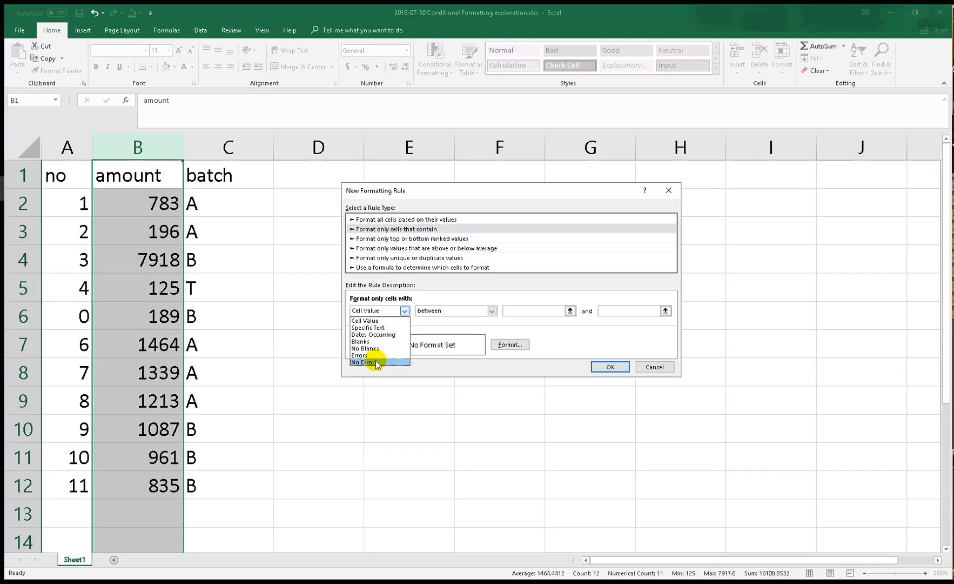
left_click(404, 241)
left_click(404, 240)
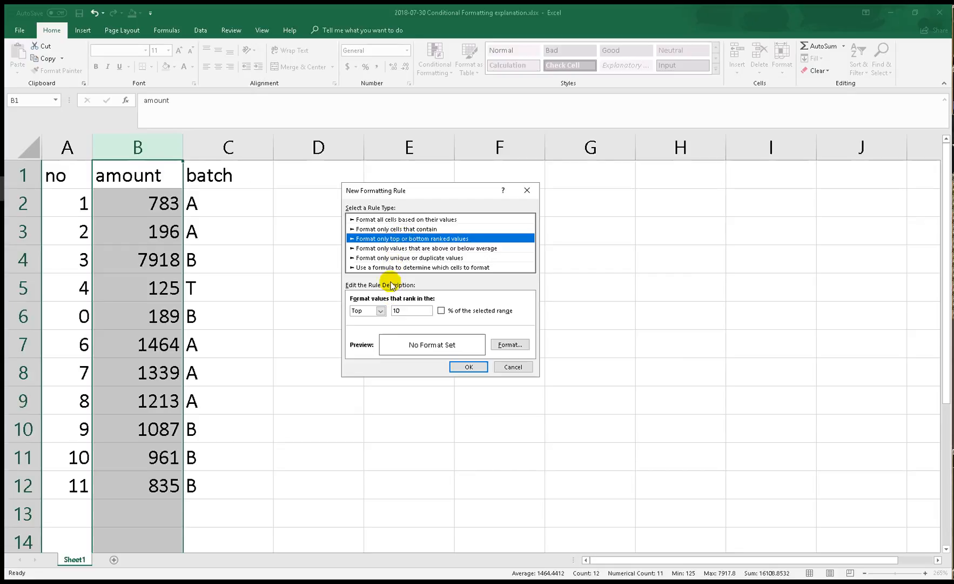
left_click(399, 250)
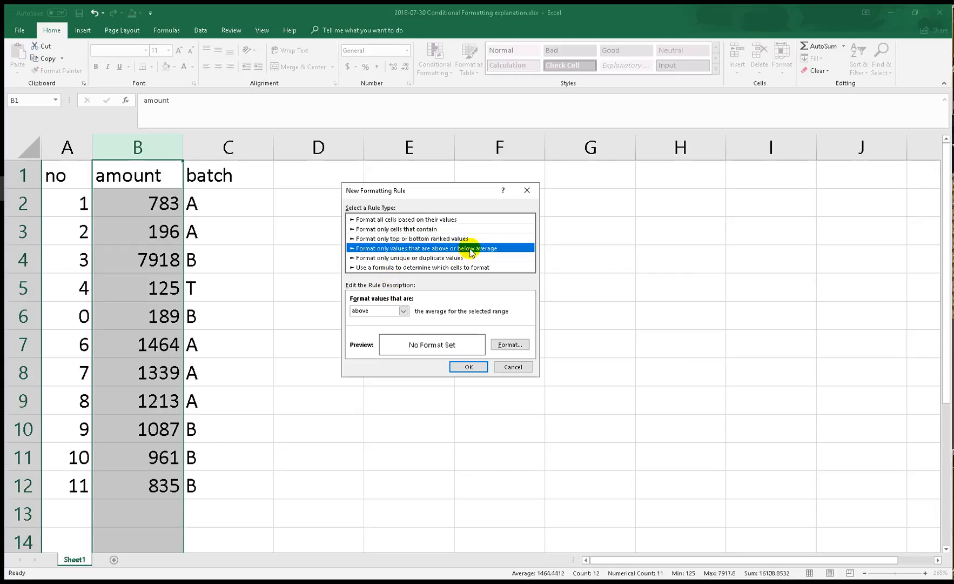
left_click(440, 258)
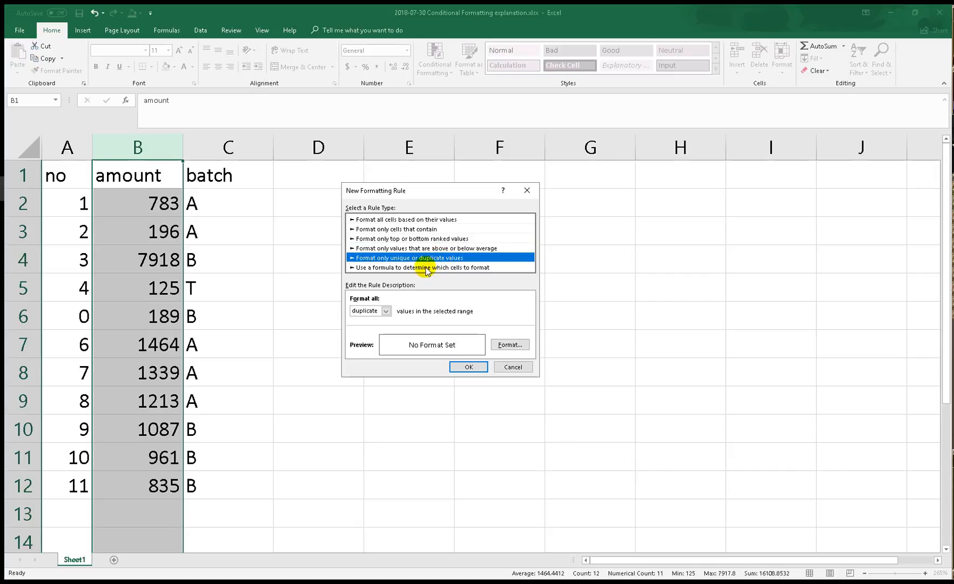
left_click(415, 268)
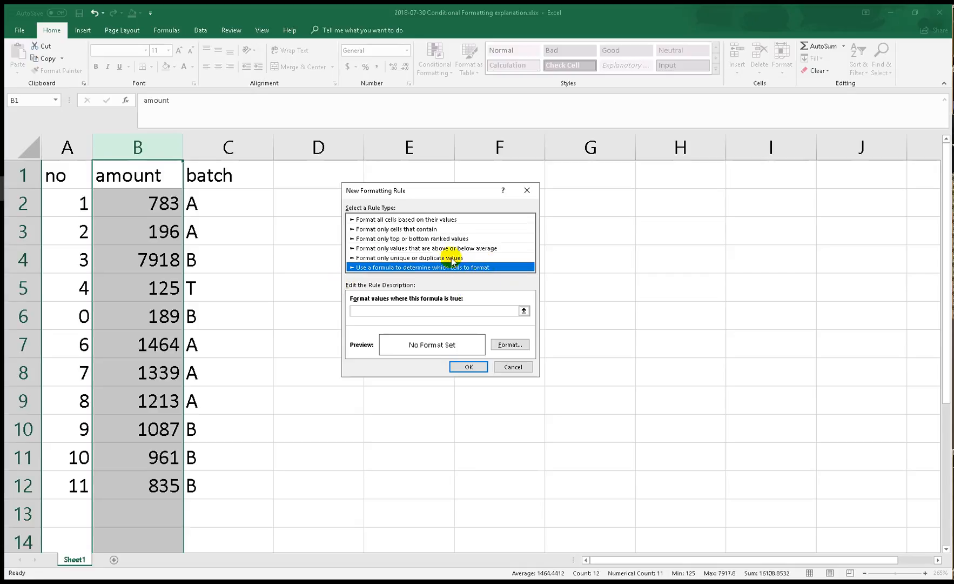
left_click(512, 366)
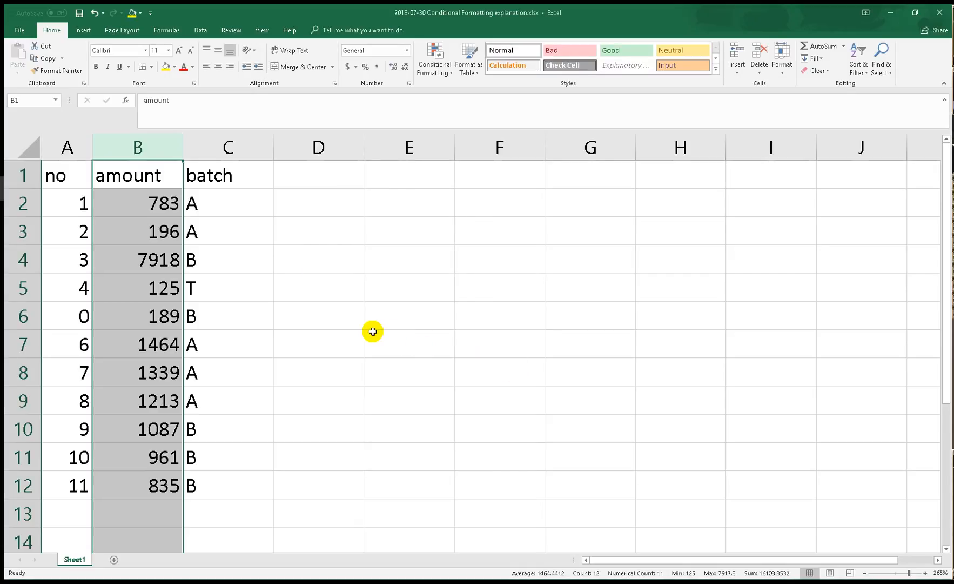
left_click(340, 289)
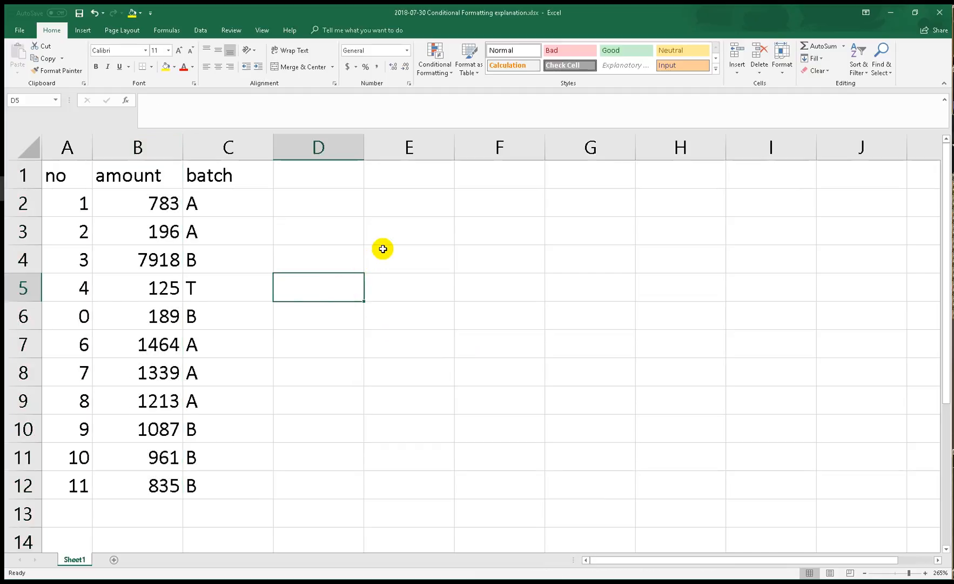